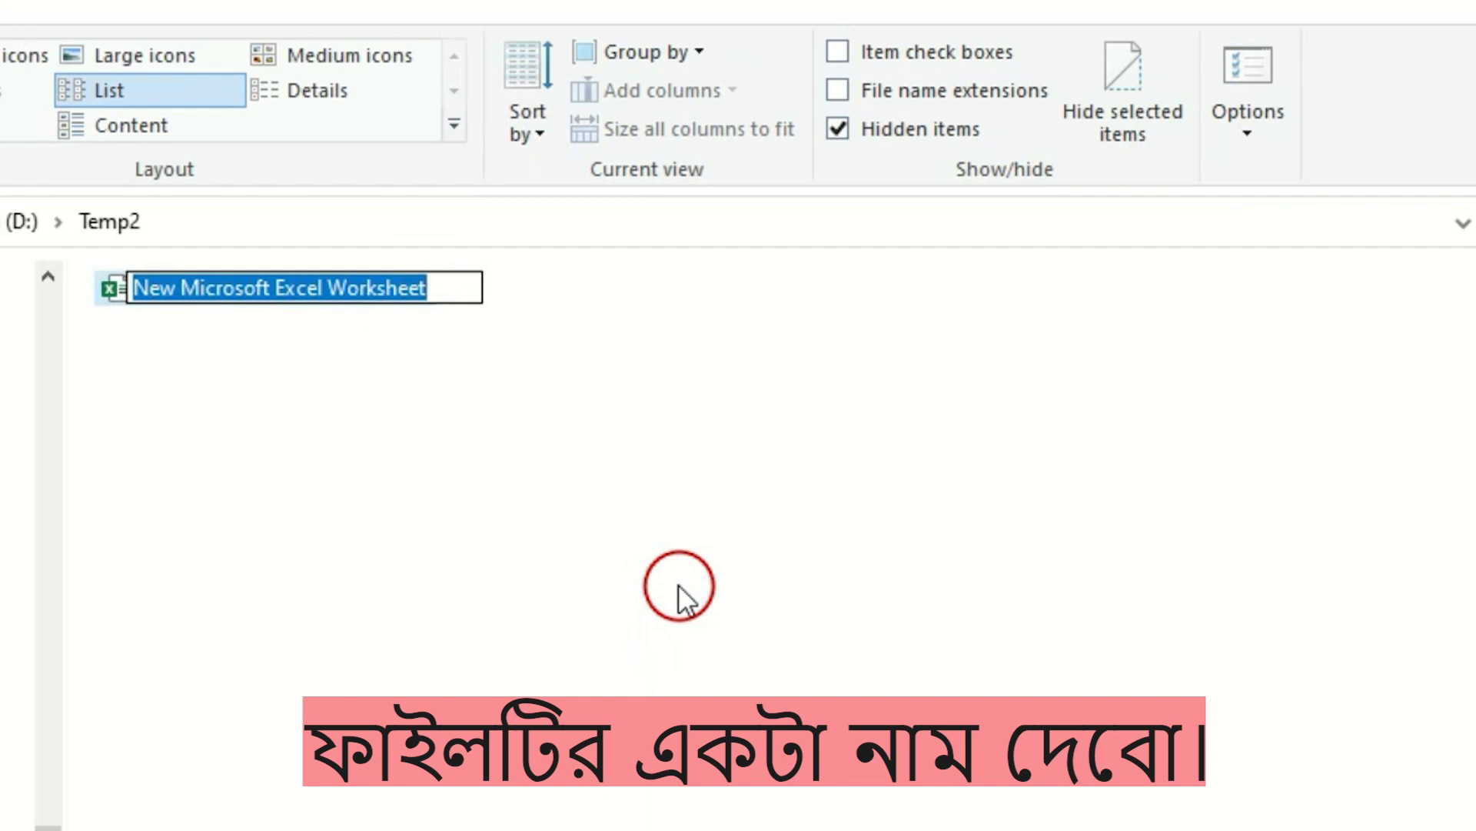
Name the new Excel worksheet file Formula_01 and open it.
{"action": "type", "text": "Formula"}
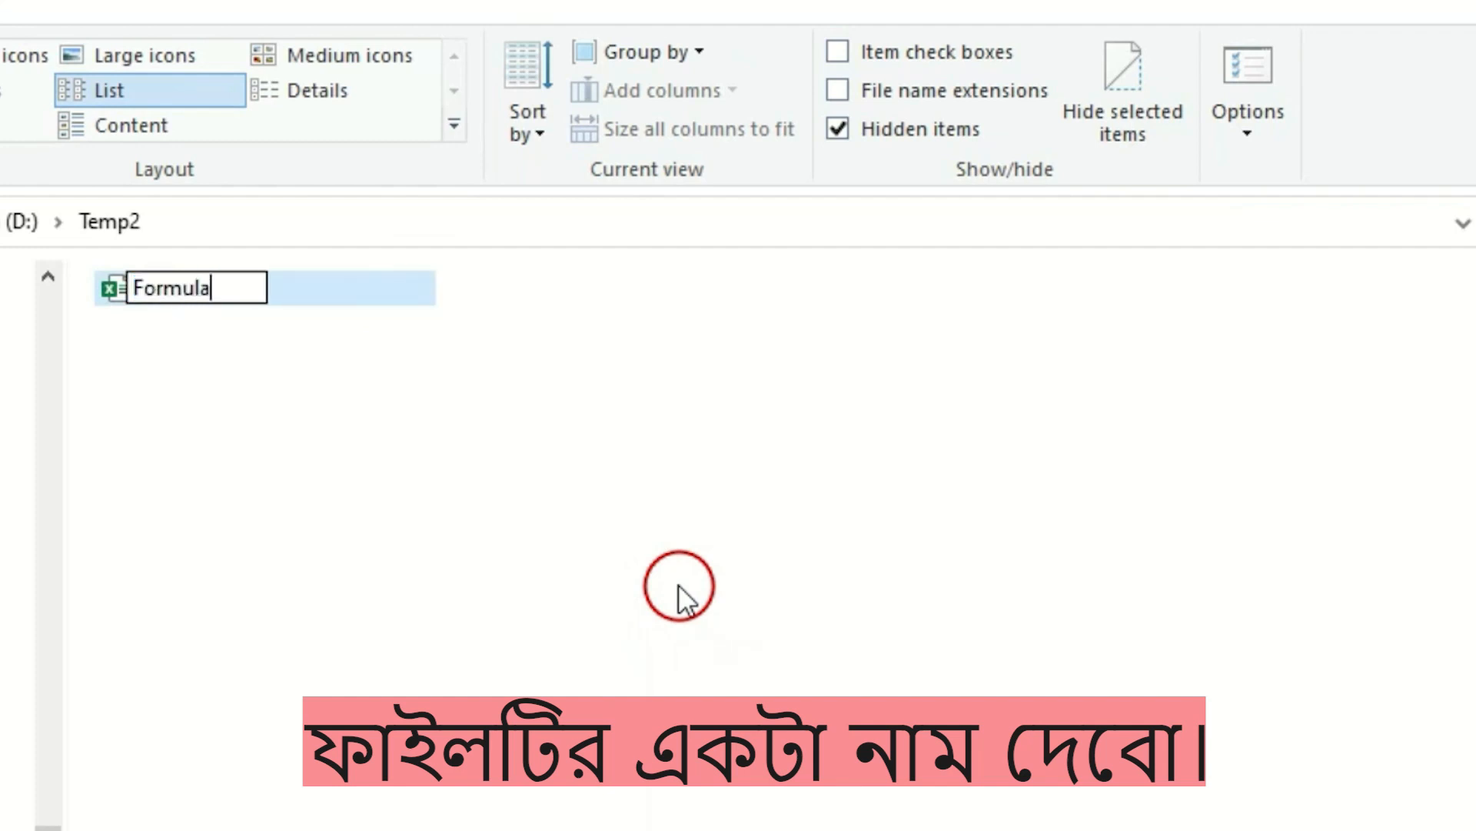
{"action": "type", "text": "_01"}
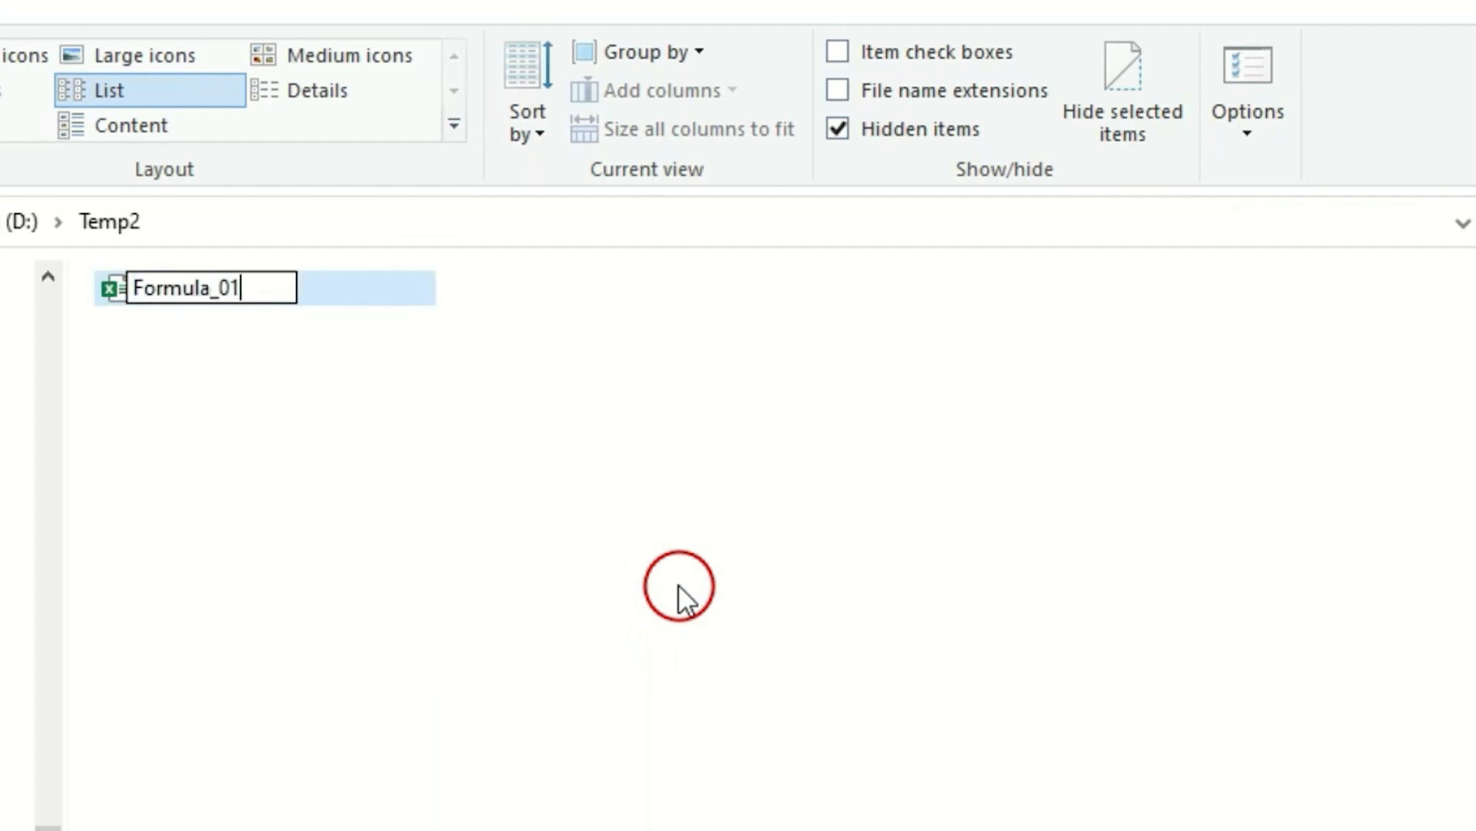
{"action": "key", "text": "Return"}
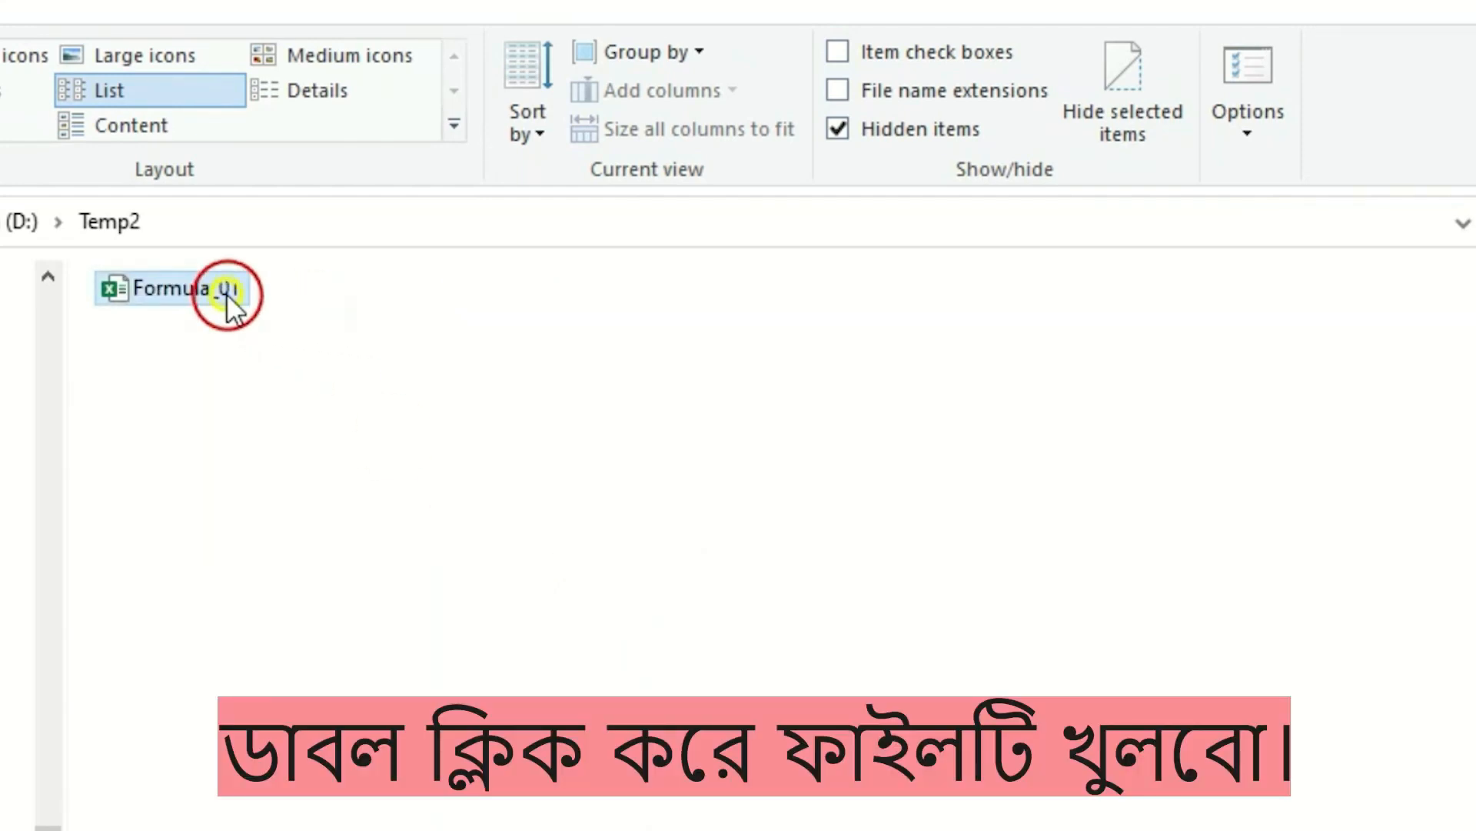
{"action": "double_click", "coordinate": [226, 293]}
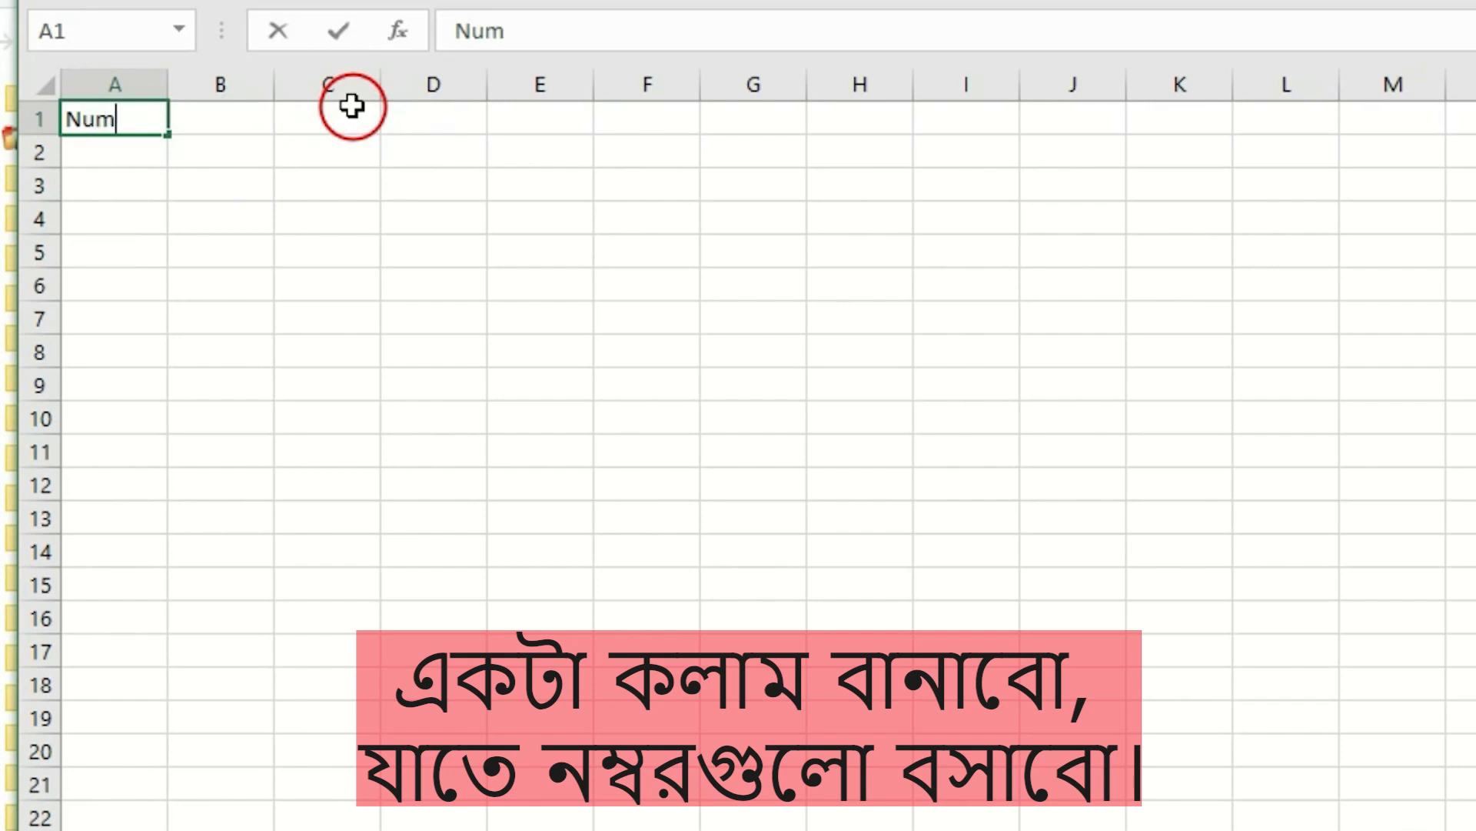
Enter the headers Number in A1 and Directory Name in B1, and widen column B to fit its header.
{"action": "key", "text": "Tab"}
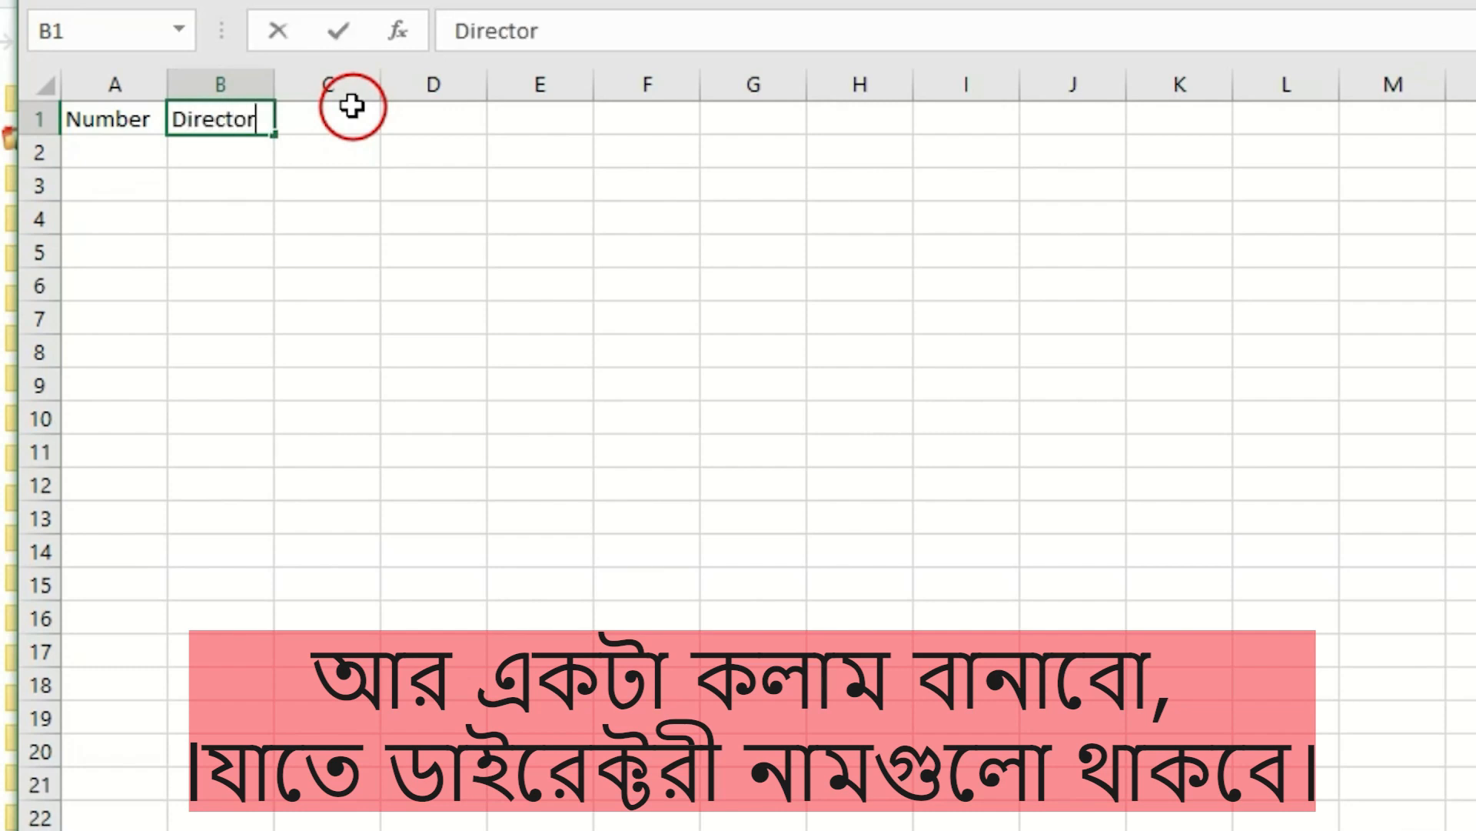
{"action": "type", "text": "Directory Name"}
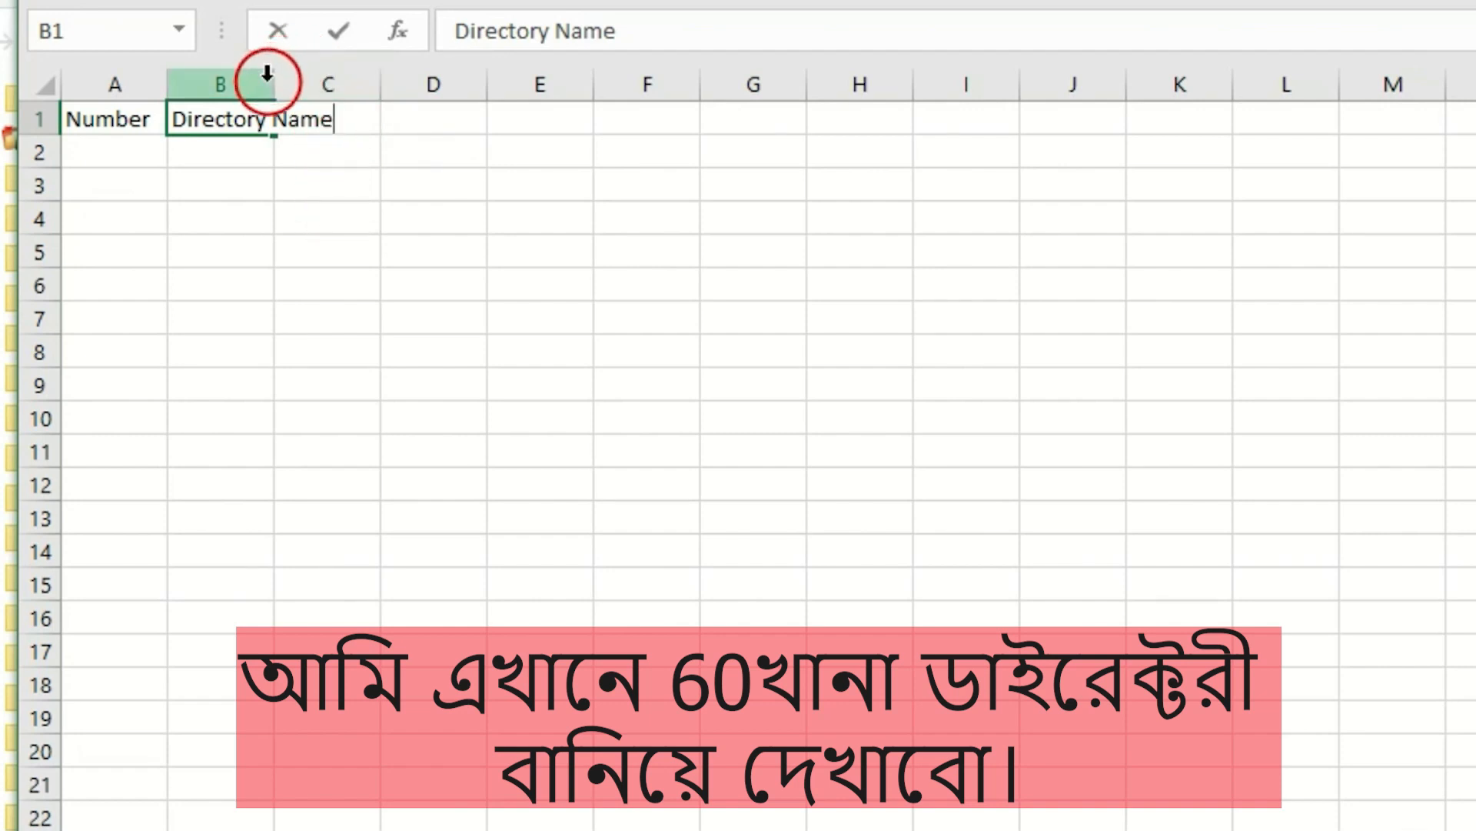
{"action": "left_click", "coordinate": [293, 250]}
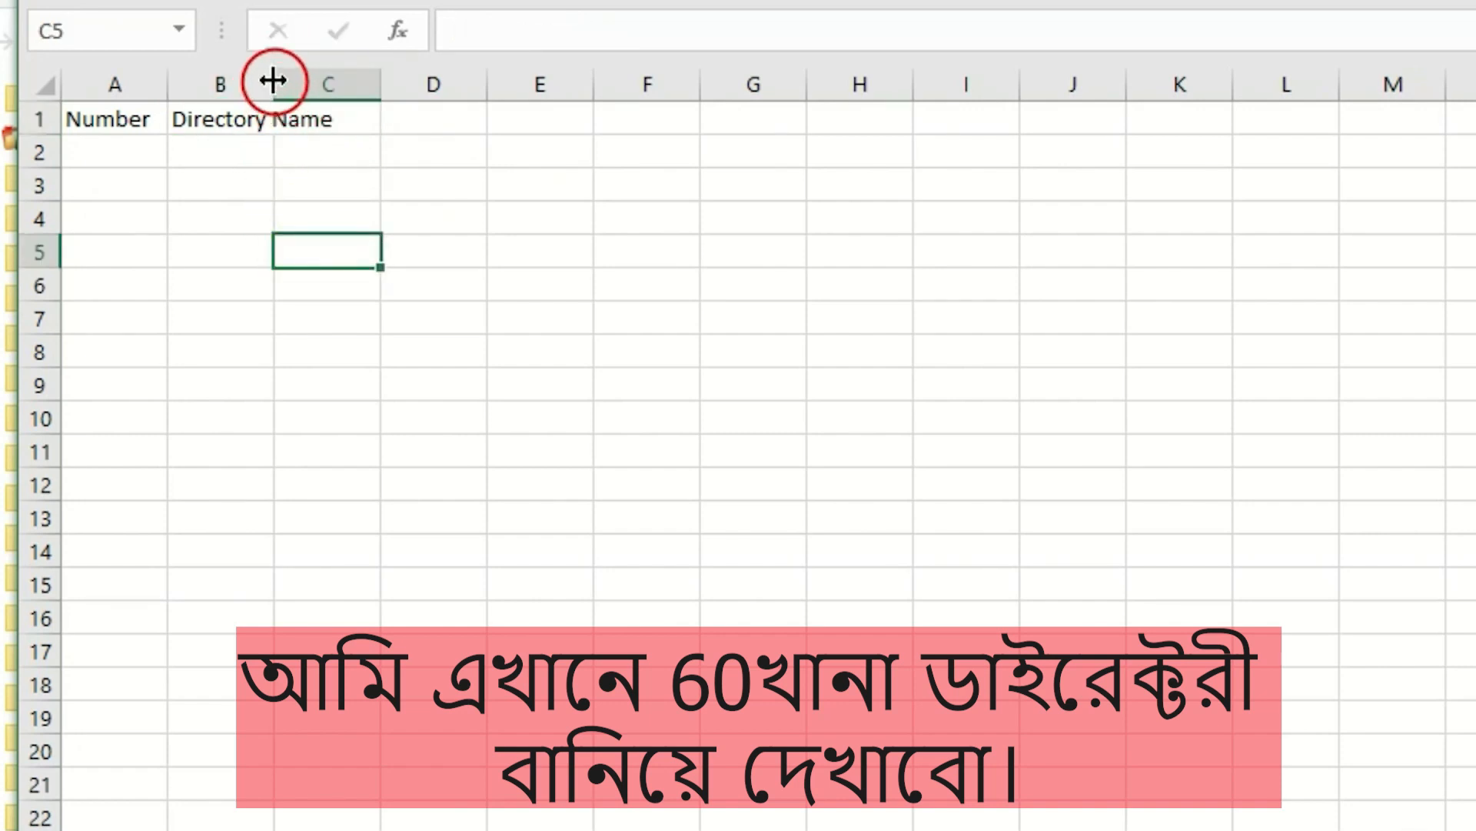
{"action": "left_click_drag", "start_coordinate": [273, 80], "coordinate": [368, 77]}
Enter the text numbers '001 in A2 and '002 in A3, keeping the leading zeros.
{"action": "left_click", "coordinate": [125, 140]}
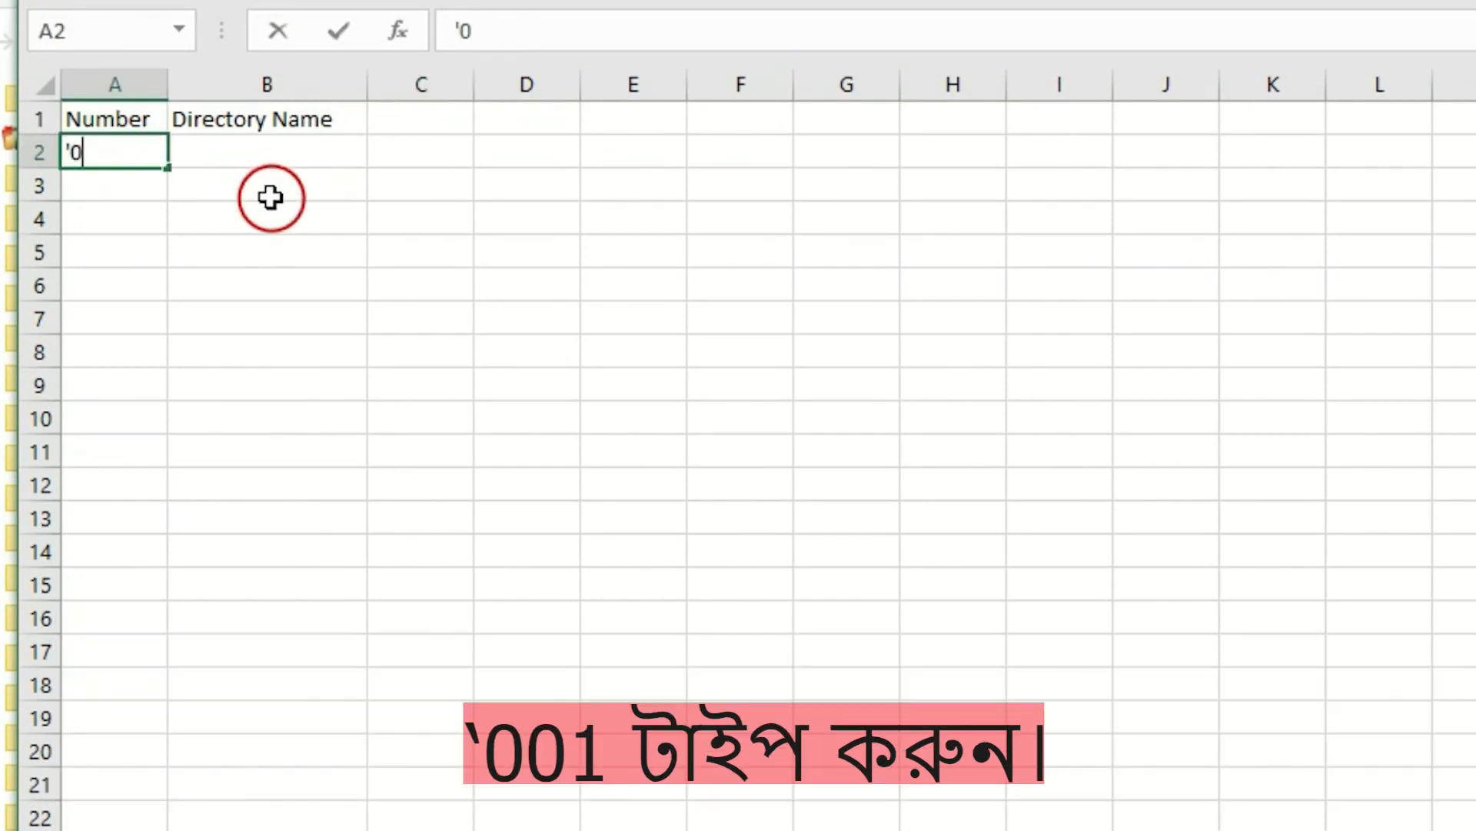
{"action": "key", "text": "Return"}
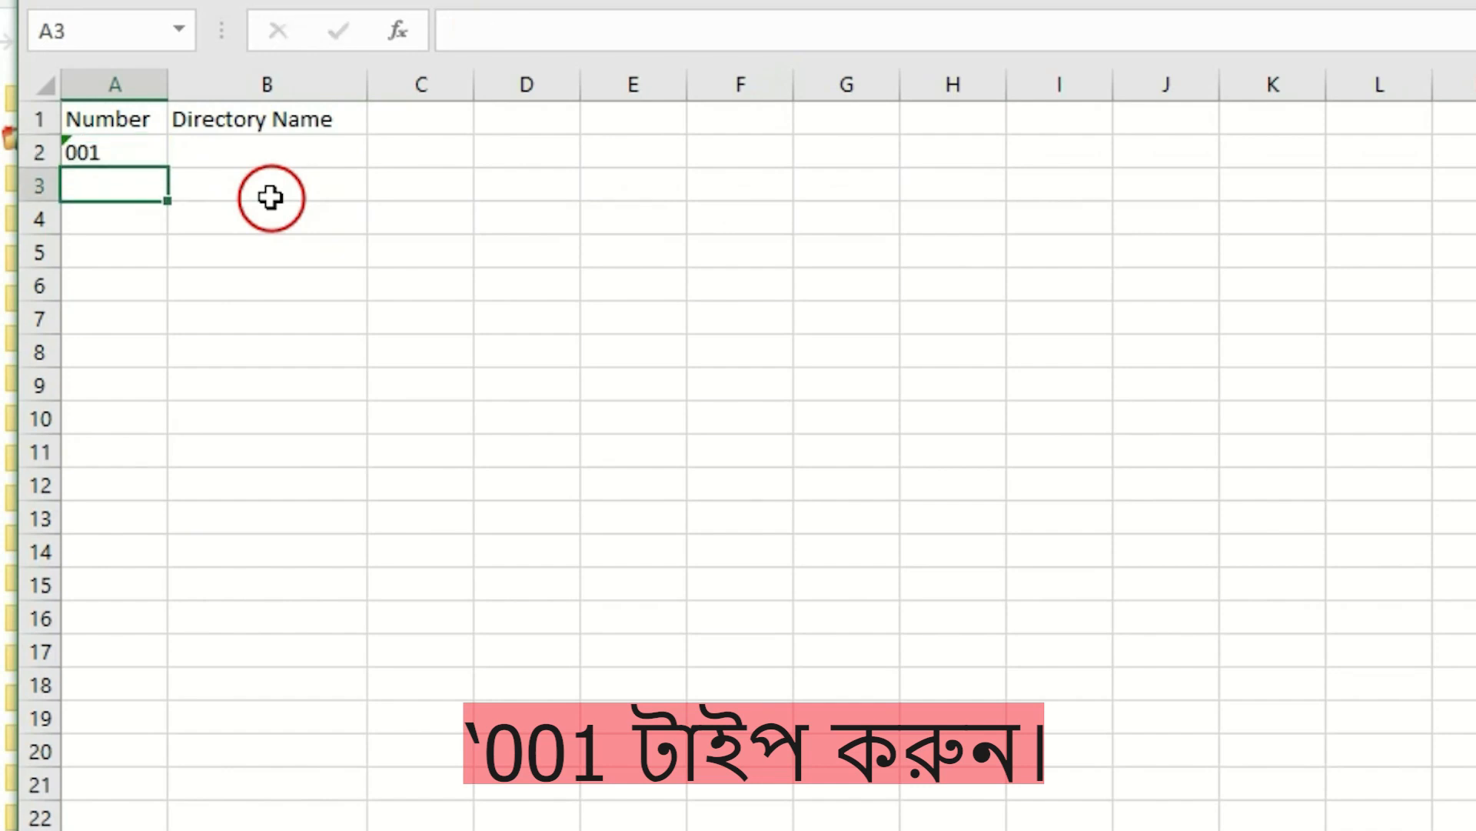
{"action": "key", "text": "ctrl+d"}
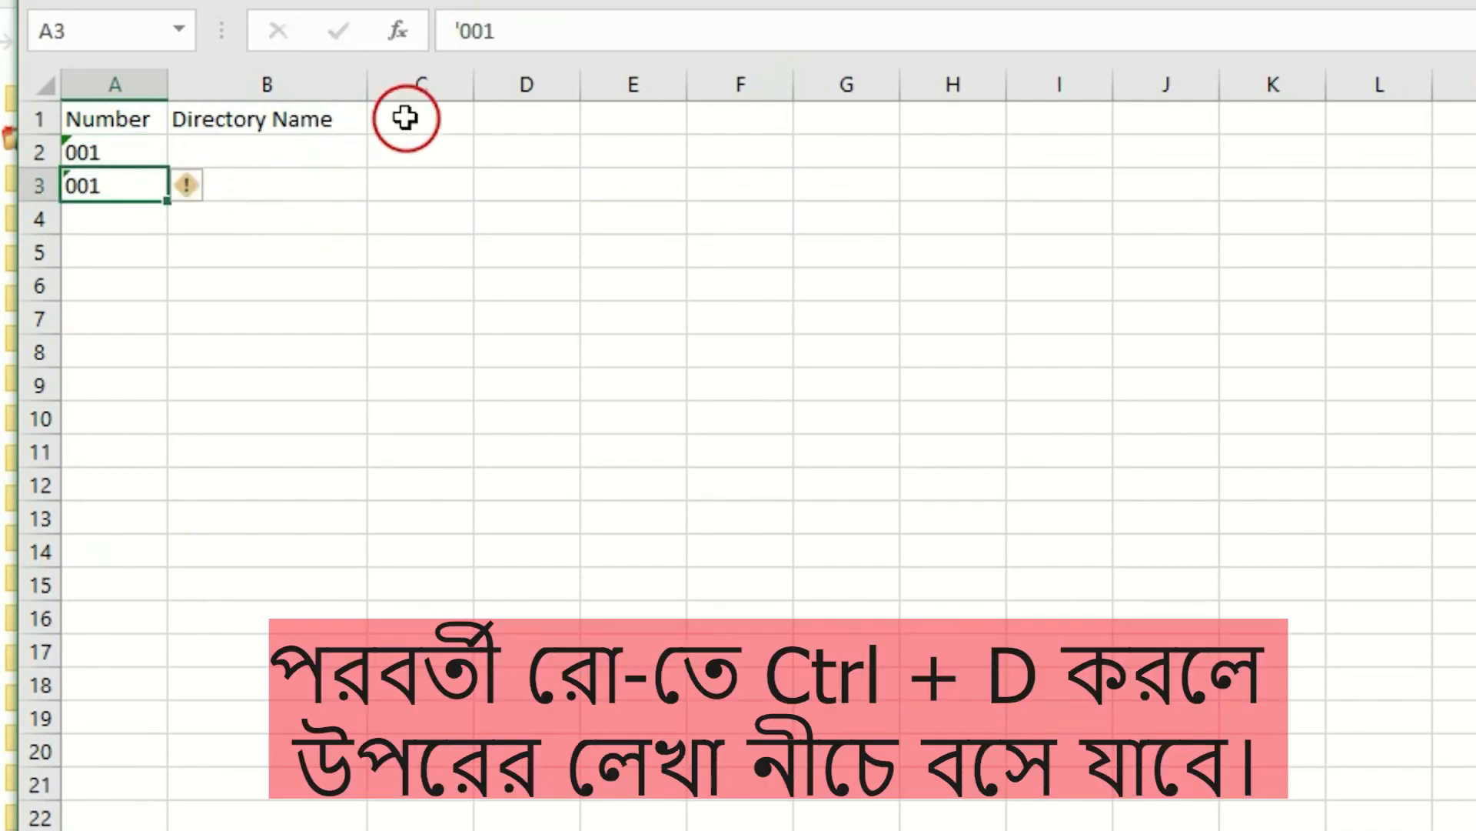
{"action": "left_click", "coordinate": [548, 42]}
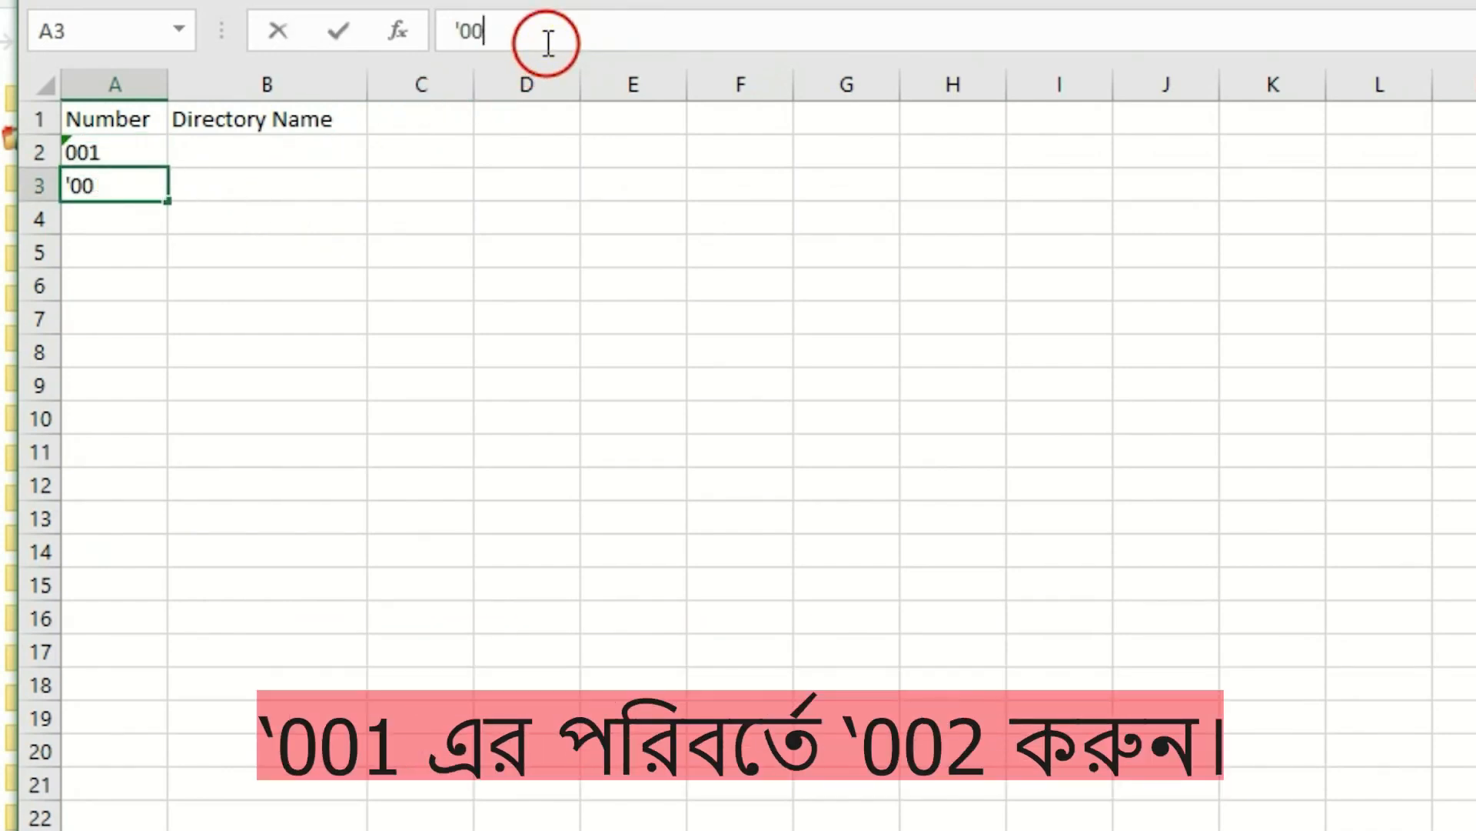
{"action": "key", "text": "Return"}
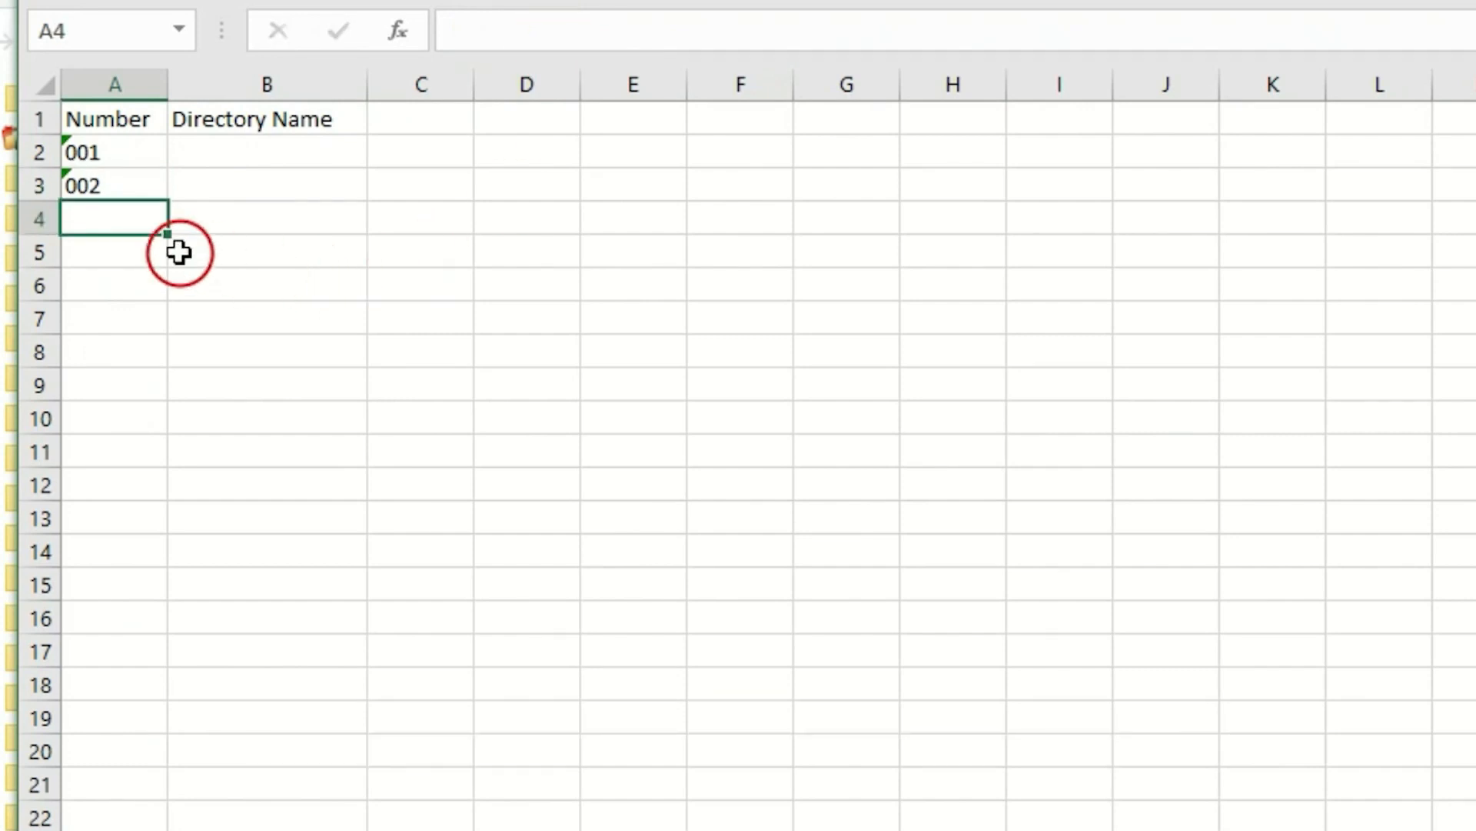
Fill the number series from A2 down to 060 in A61.
{"action": "left_click", "coordinate": [116, 153]}
{"action": "left_click_drag", "start_coordinate": [115, 156], "coordinate": [163, 769]}
{"action": "left_click_drag", "start_coordinate": [163, 819], "coordinate": [155, 773]}
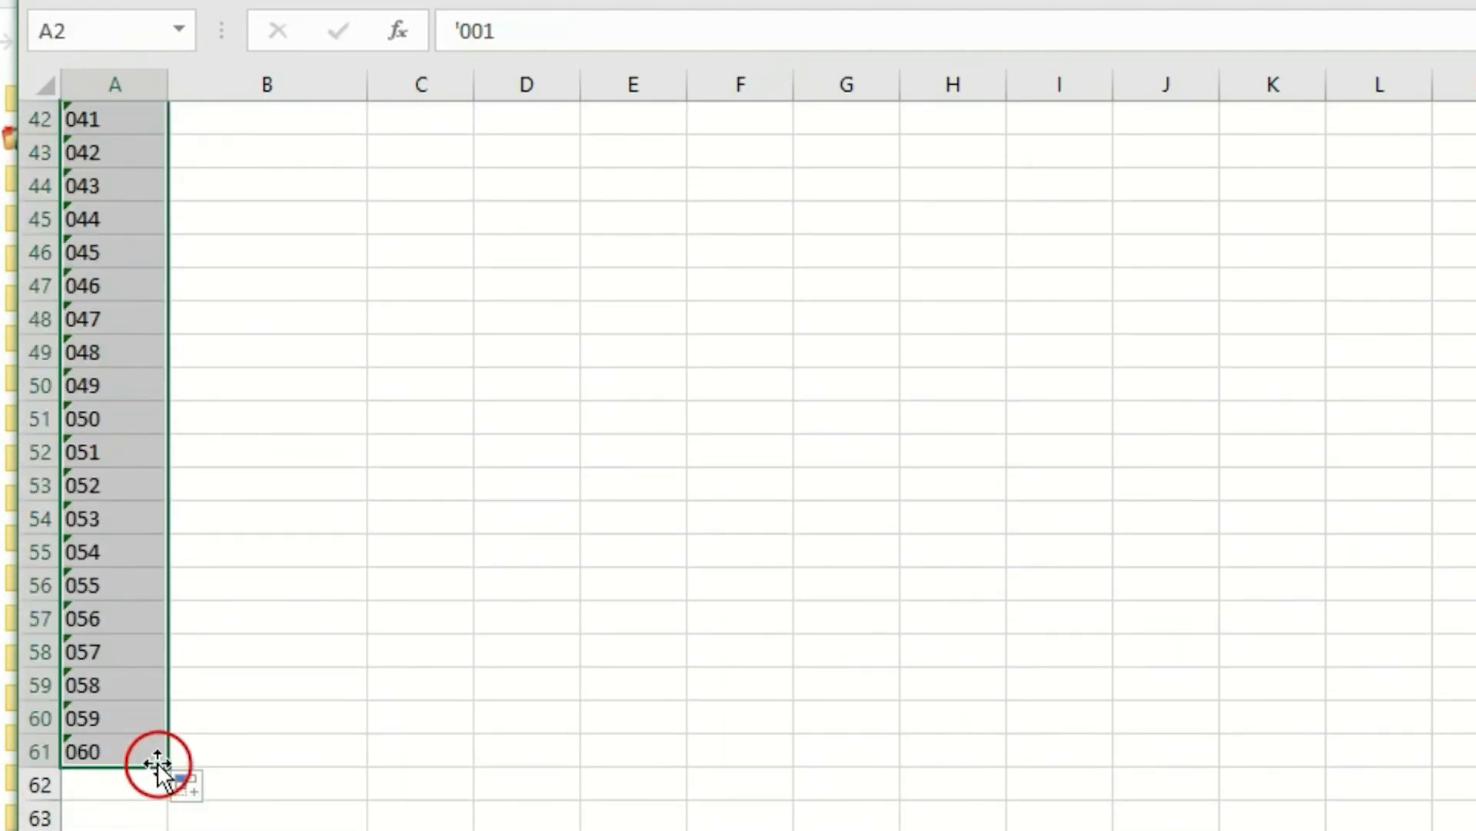
Enter the formula =CONCATENATE("pm_",A2) in B2 to build the first directory name.
{"action": "scroll", "coordinate": [261, 652], "scroll_direction": "up", "scroll_amount": 1}
{"action": "scroll", "coordinate": [261, 652], "scroll_direction": "up", "scroll_amount": 13}
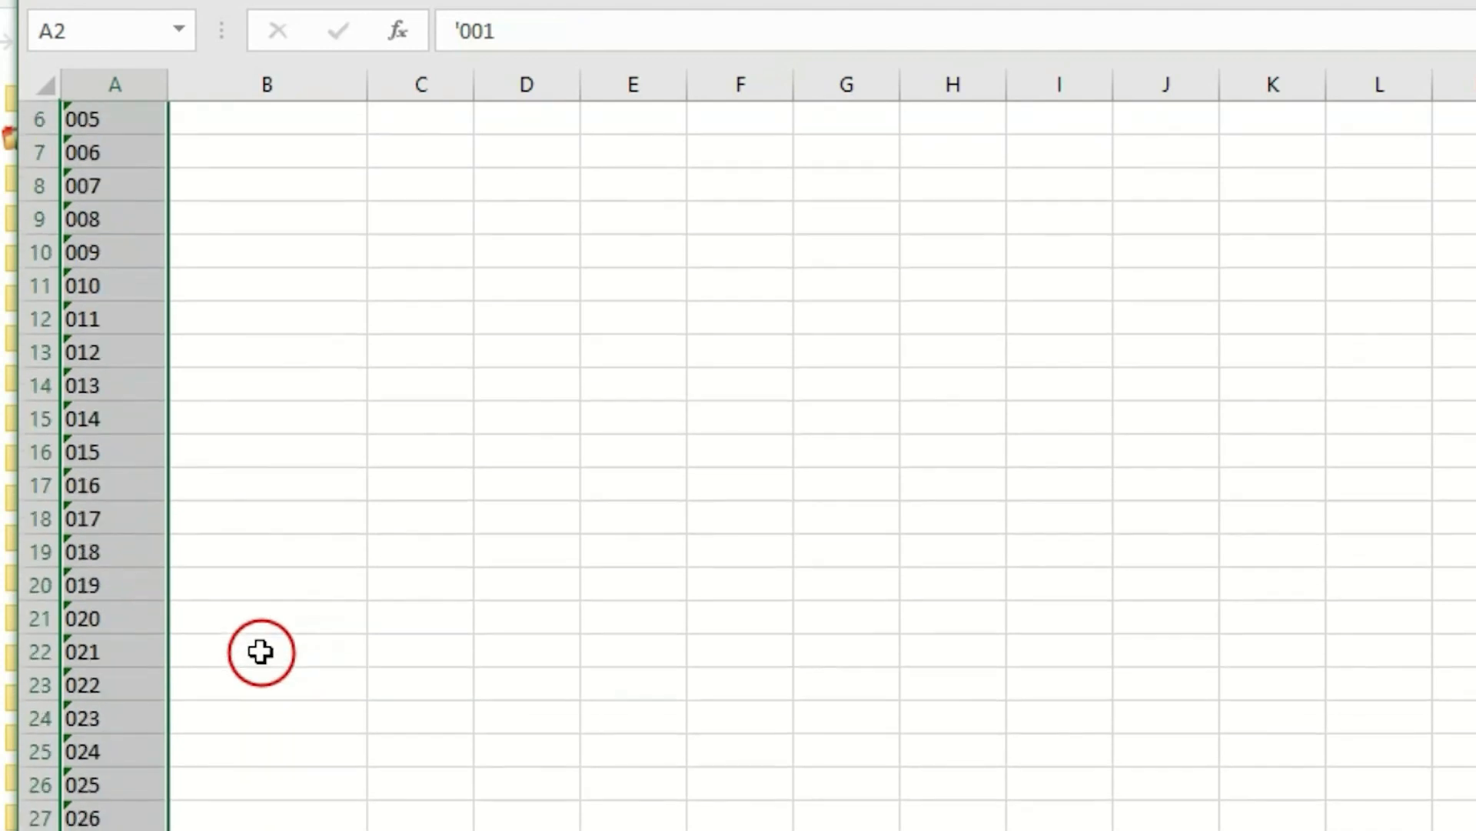
{"action": "left_click", "coordinate": [266, 147]}
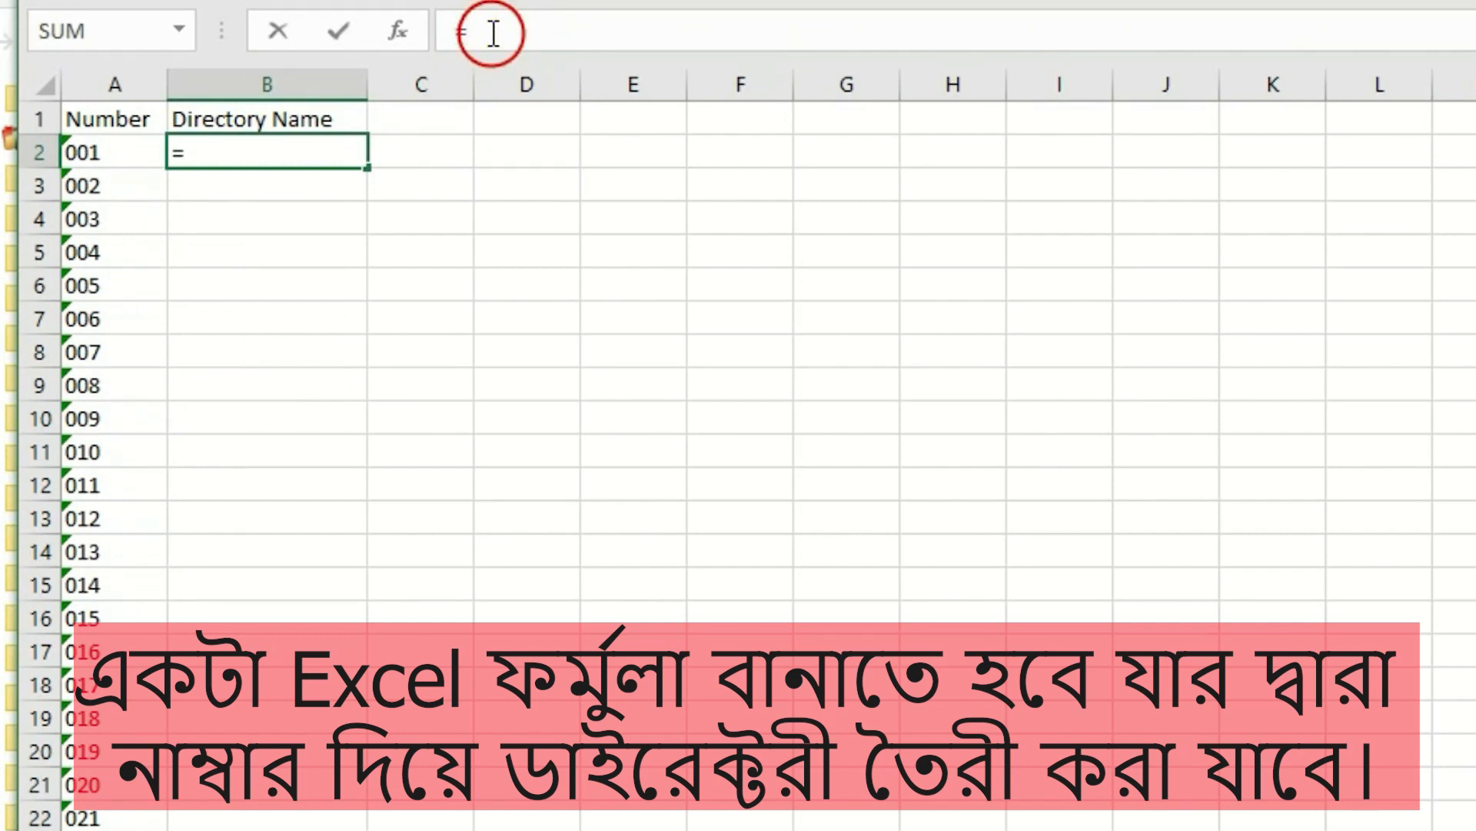
{"action": "type", "text": "="}
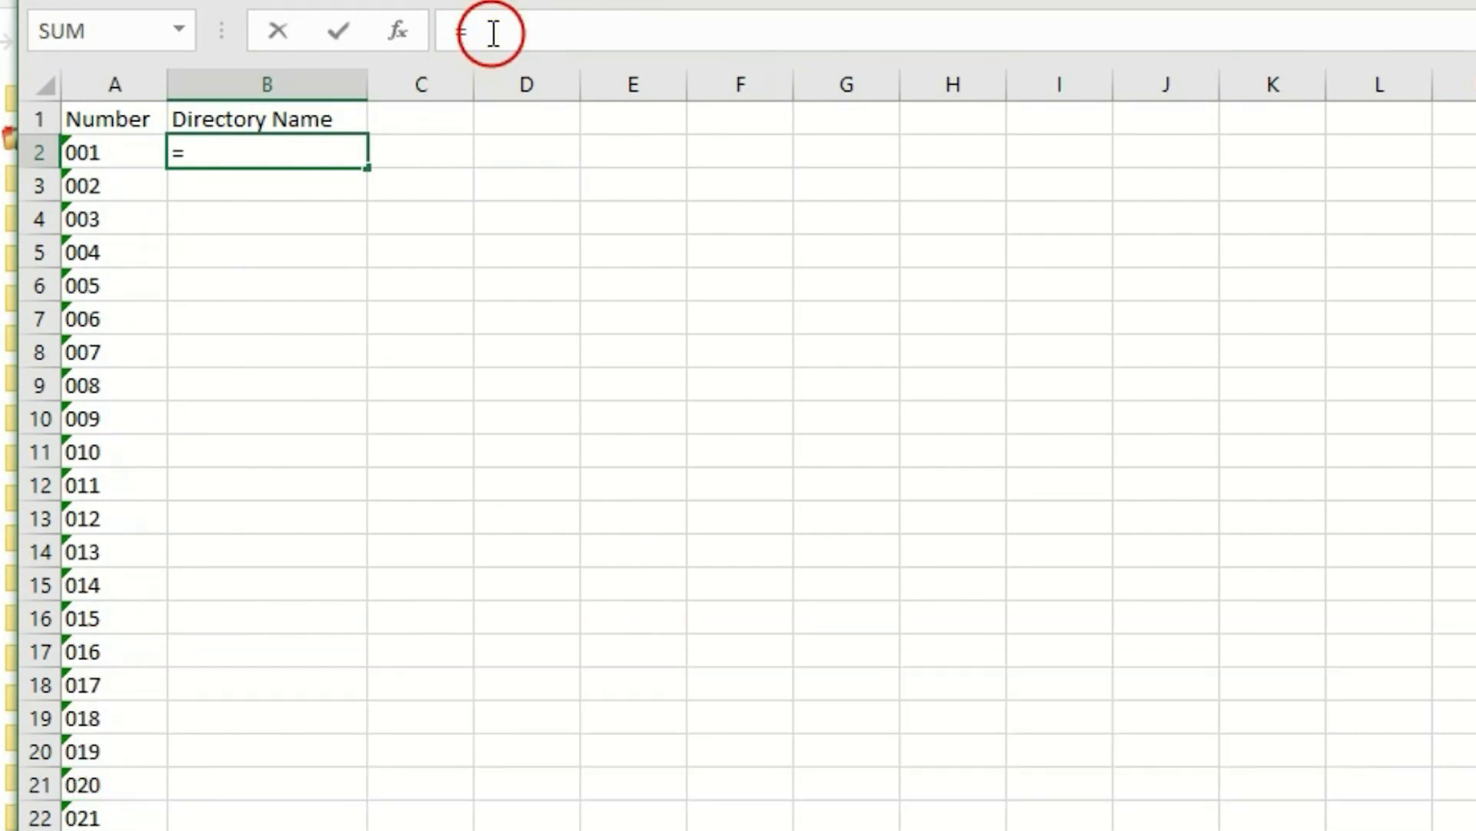
{"action": "type", "text": "conca"}
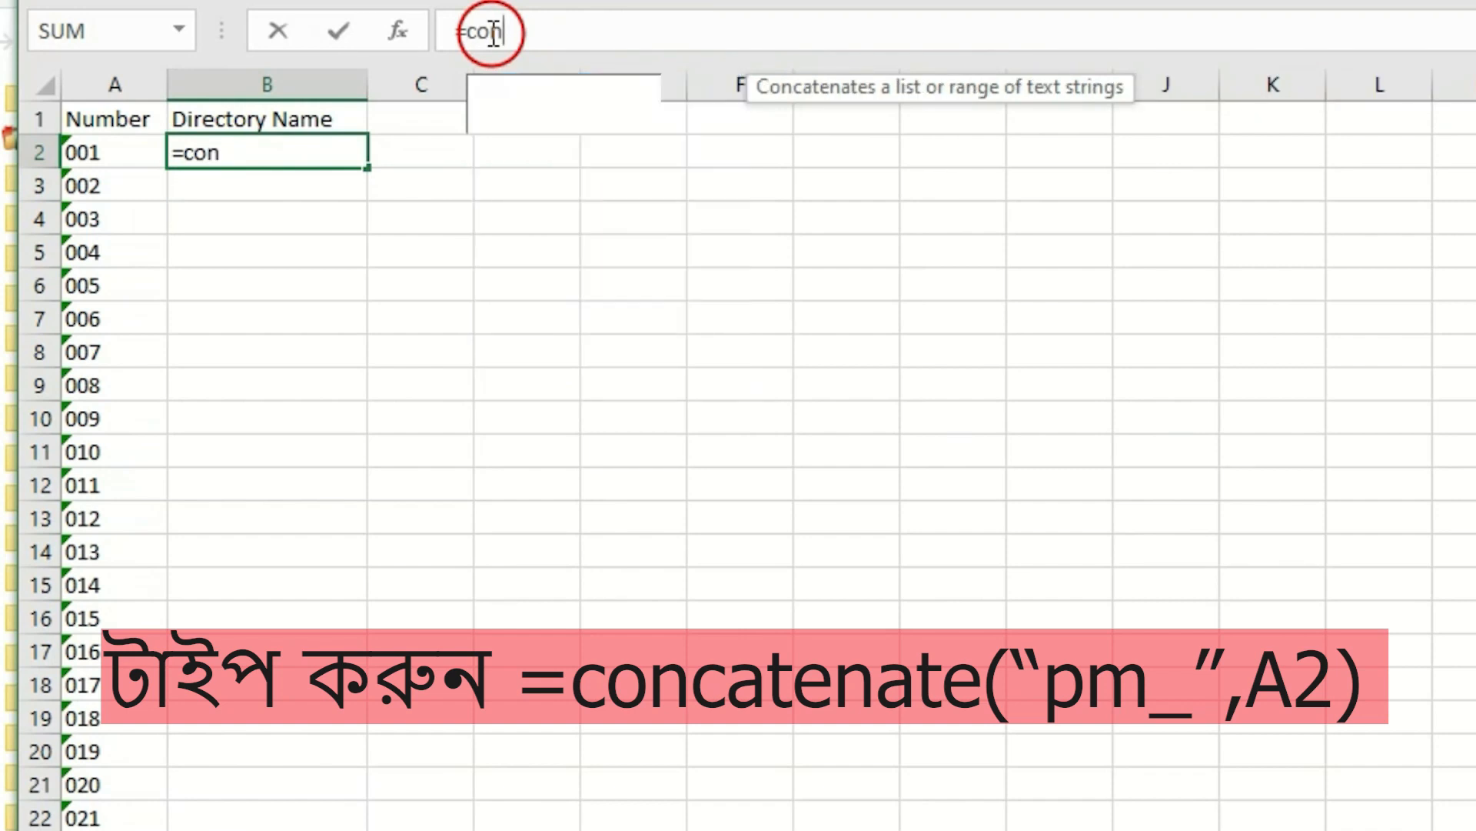
{"action": "type", "text": "tenat"}
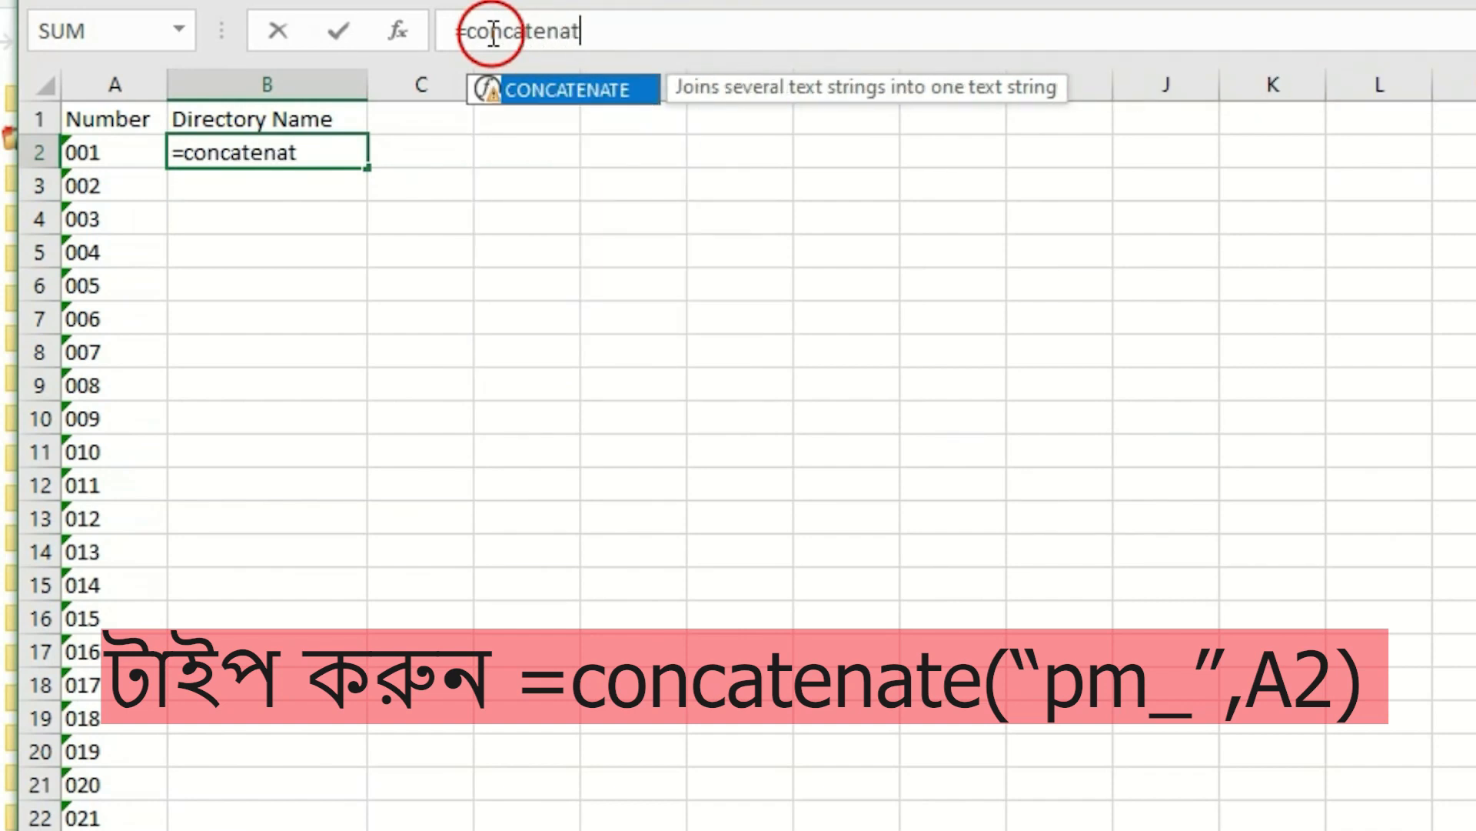
{"action": "type", "text": "e(\"pm"}
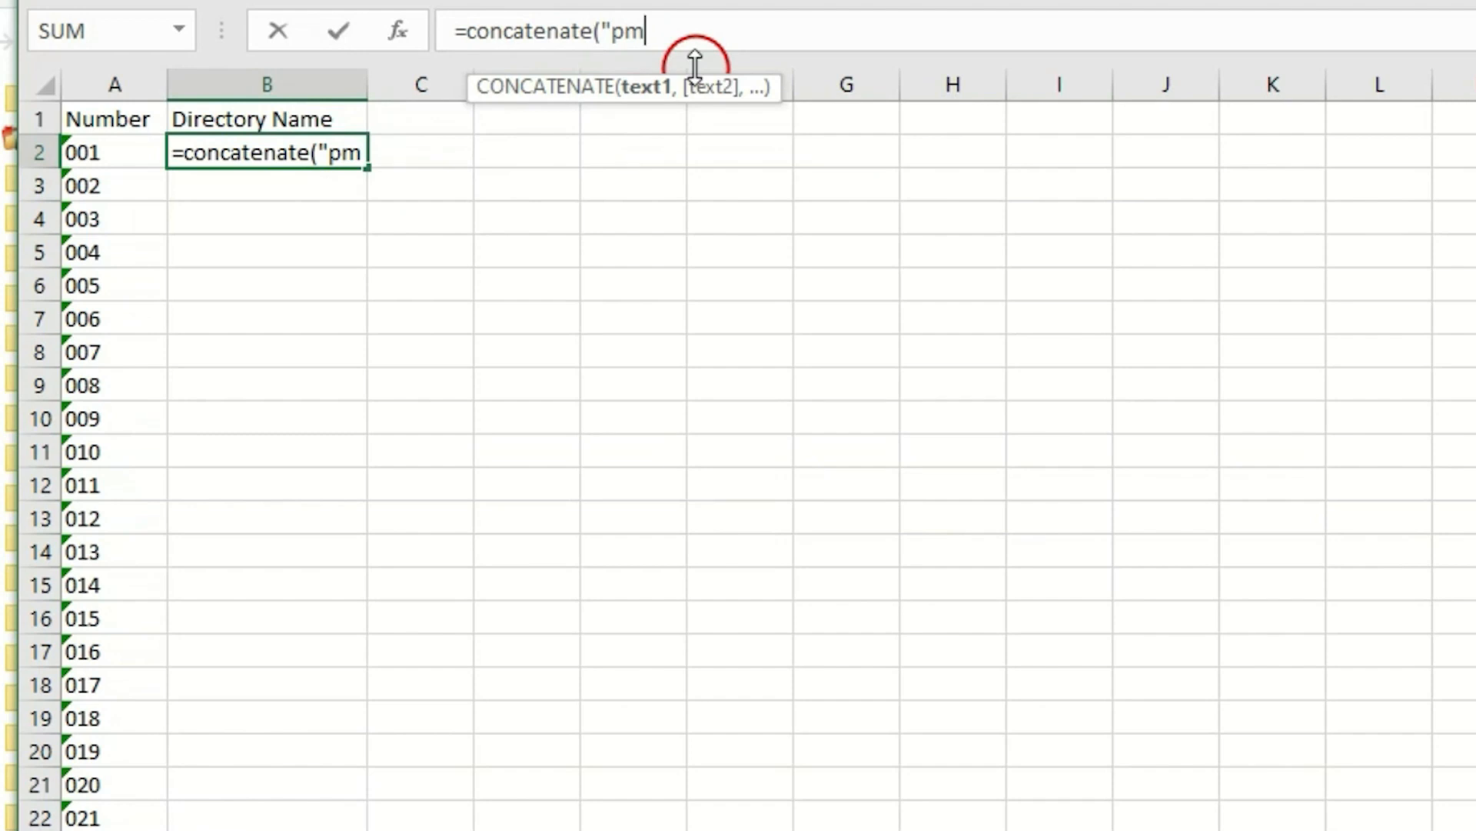
{"action": "type", "text": "_"}
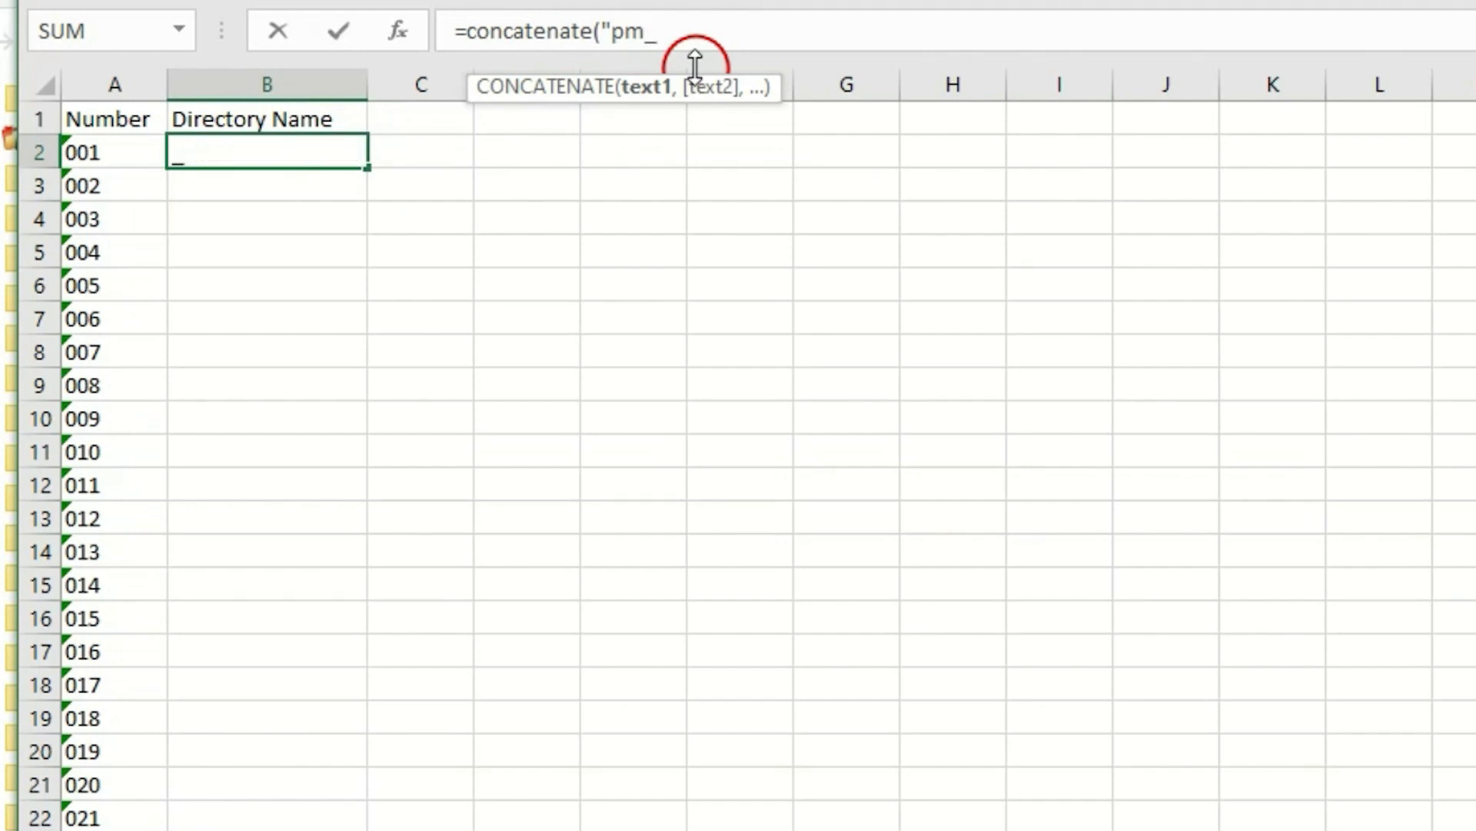
{"action": "type", "text": "\","}
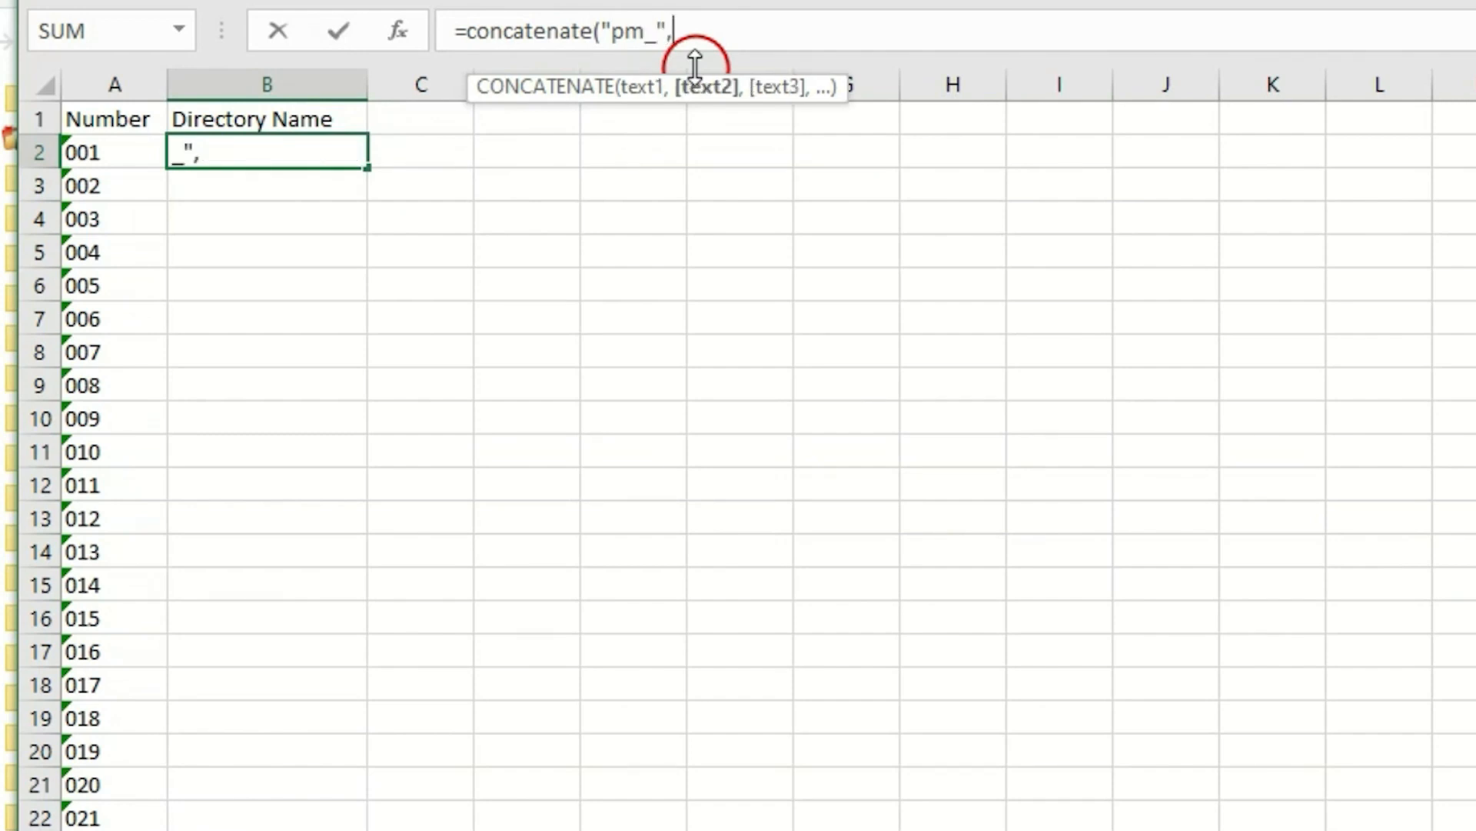
{"action": "left_click", "coordinate": [112, 148]}
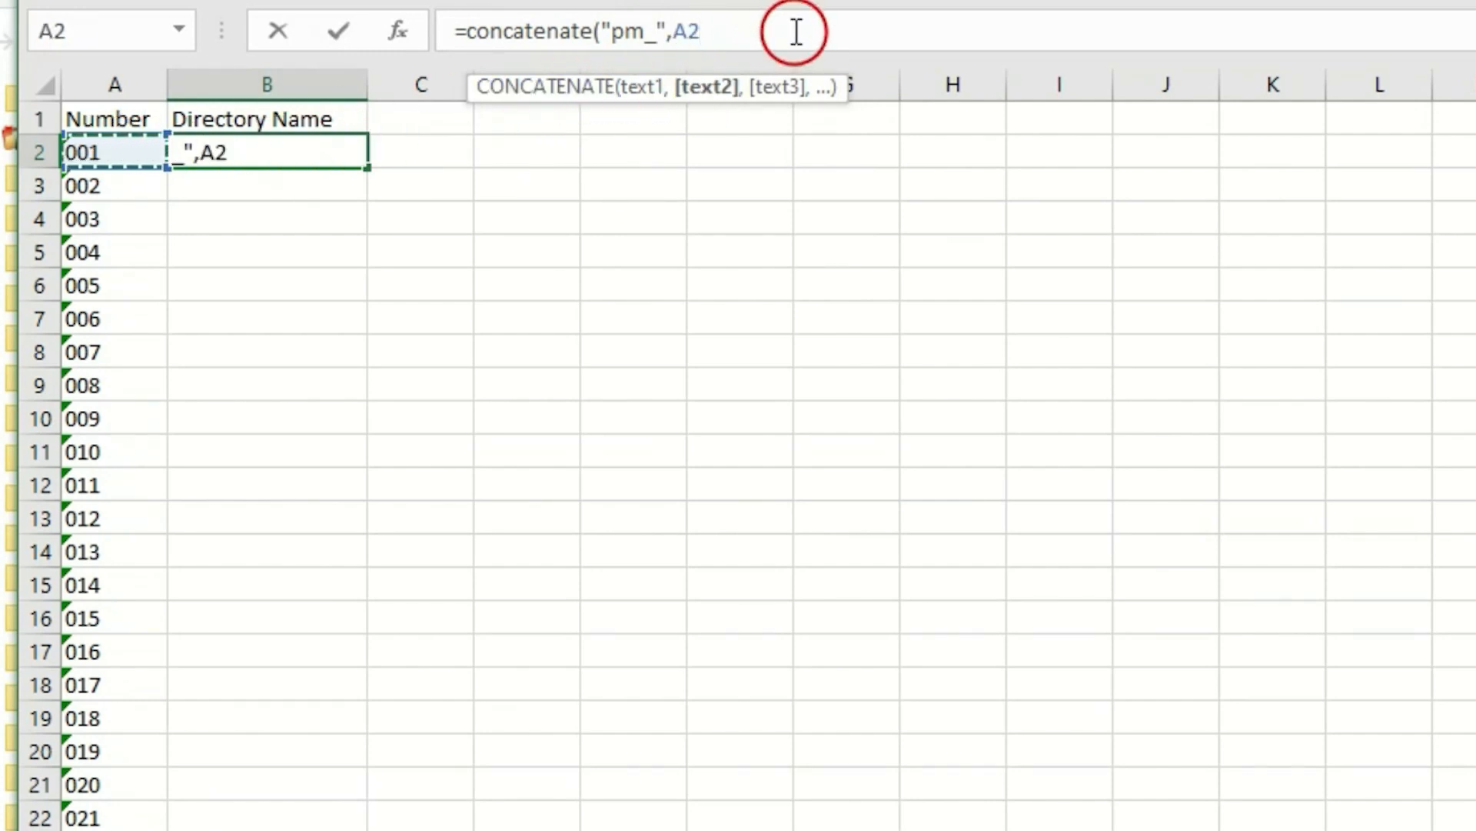
{"action": "type", "text": ")"}
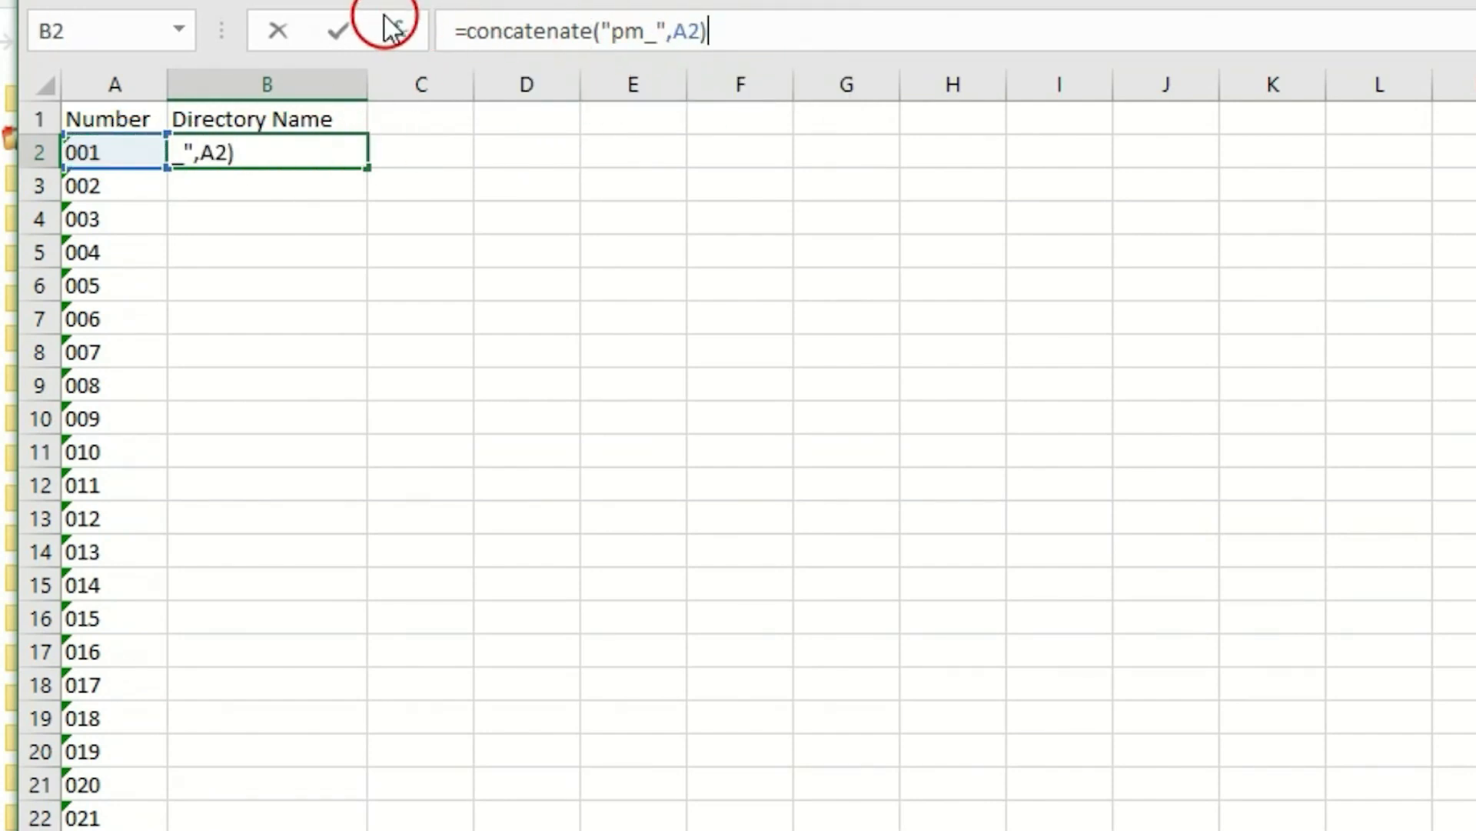
{"action": "left_click", "coordinate": [343, 29]}
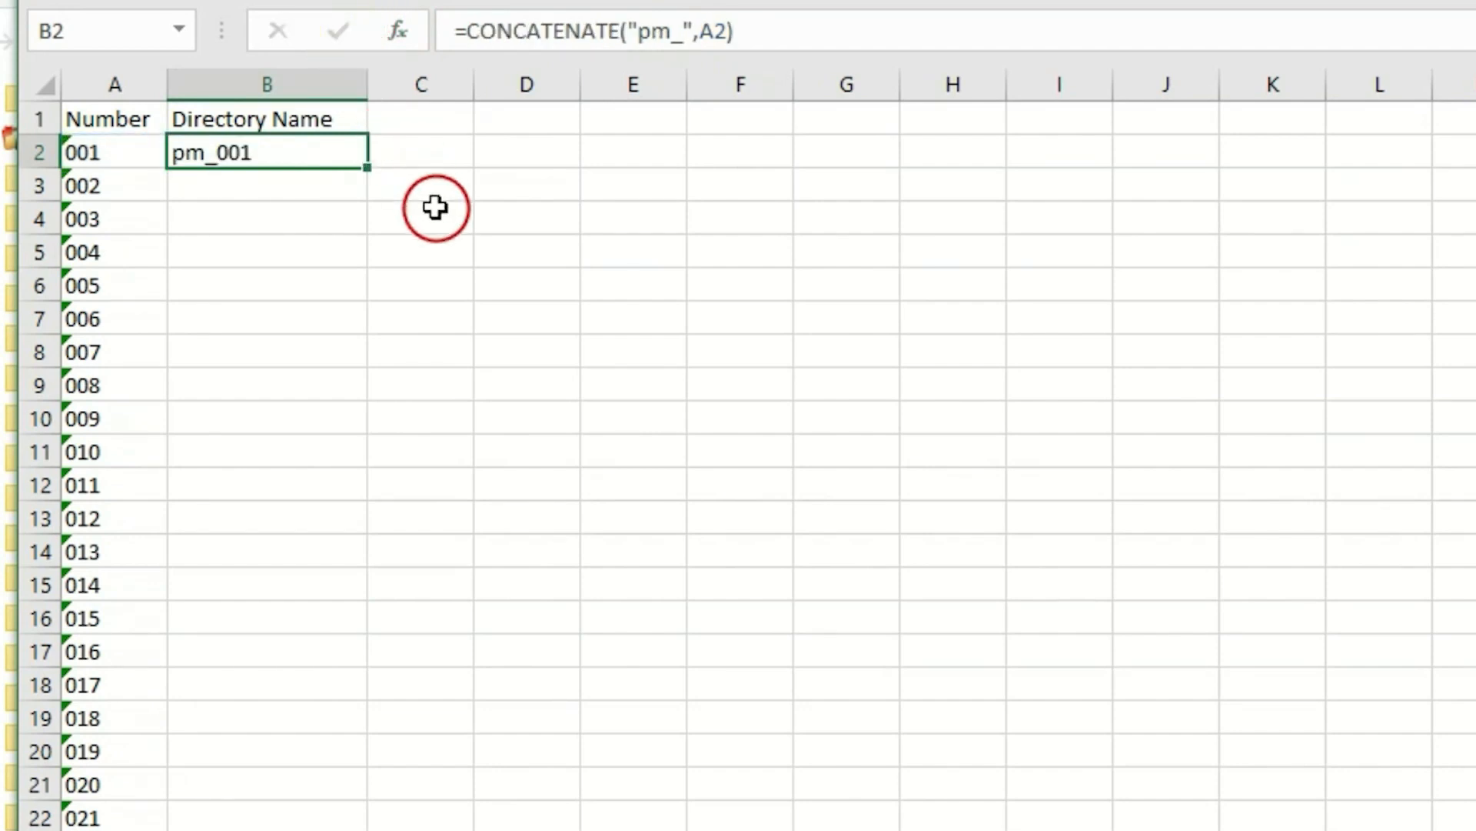
Copy the directory name formula from B2 down through B61.
{"action": "left_click_drag", "start_coordinate": [358, 163], "coordinate": [354, 786]}
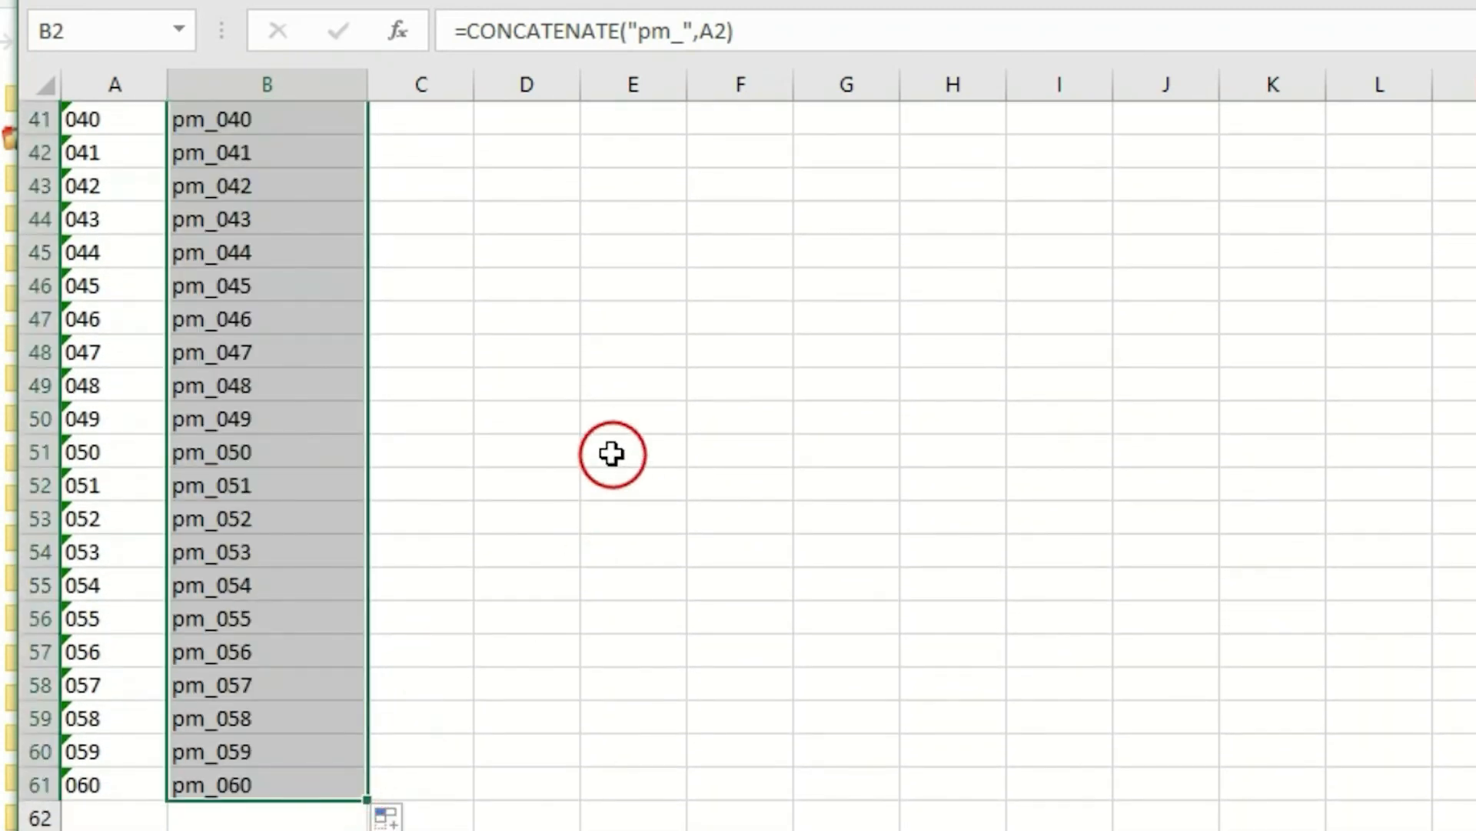
{"action": "scroll", "coordinate": [612, 453], "scroll_direction": "up", "scroll_amount": 3}
{"action": "scroll", "coordinate": [612, 454], "scroll_direction": "up", "scroll_amount": 10}
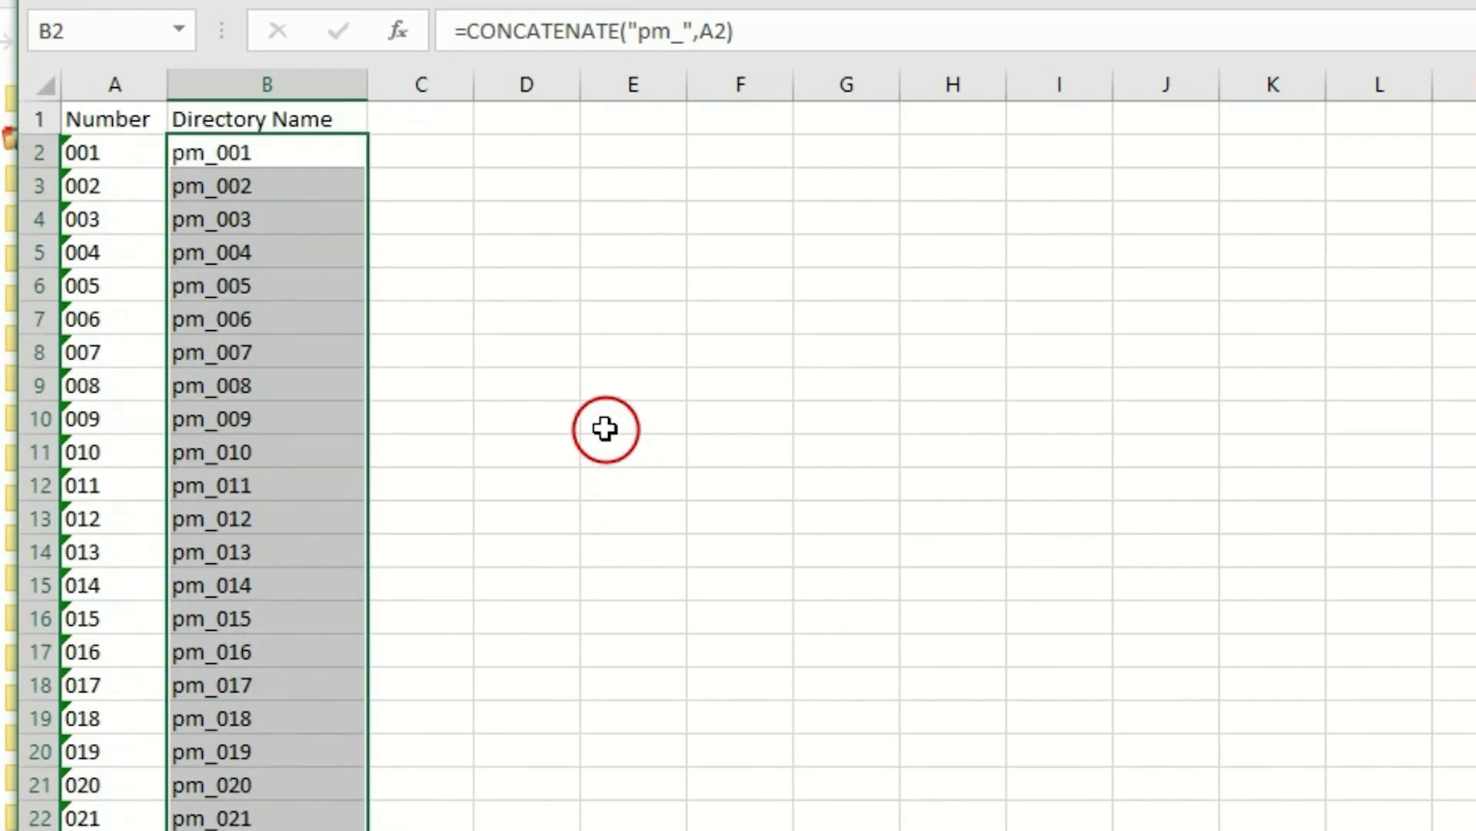
Enter the header DOS Formula in C1 and widen column C to over four times its width.
{"action": "left_click", "coordinate": [407, 116]}
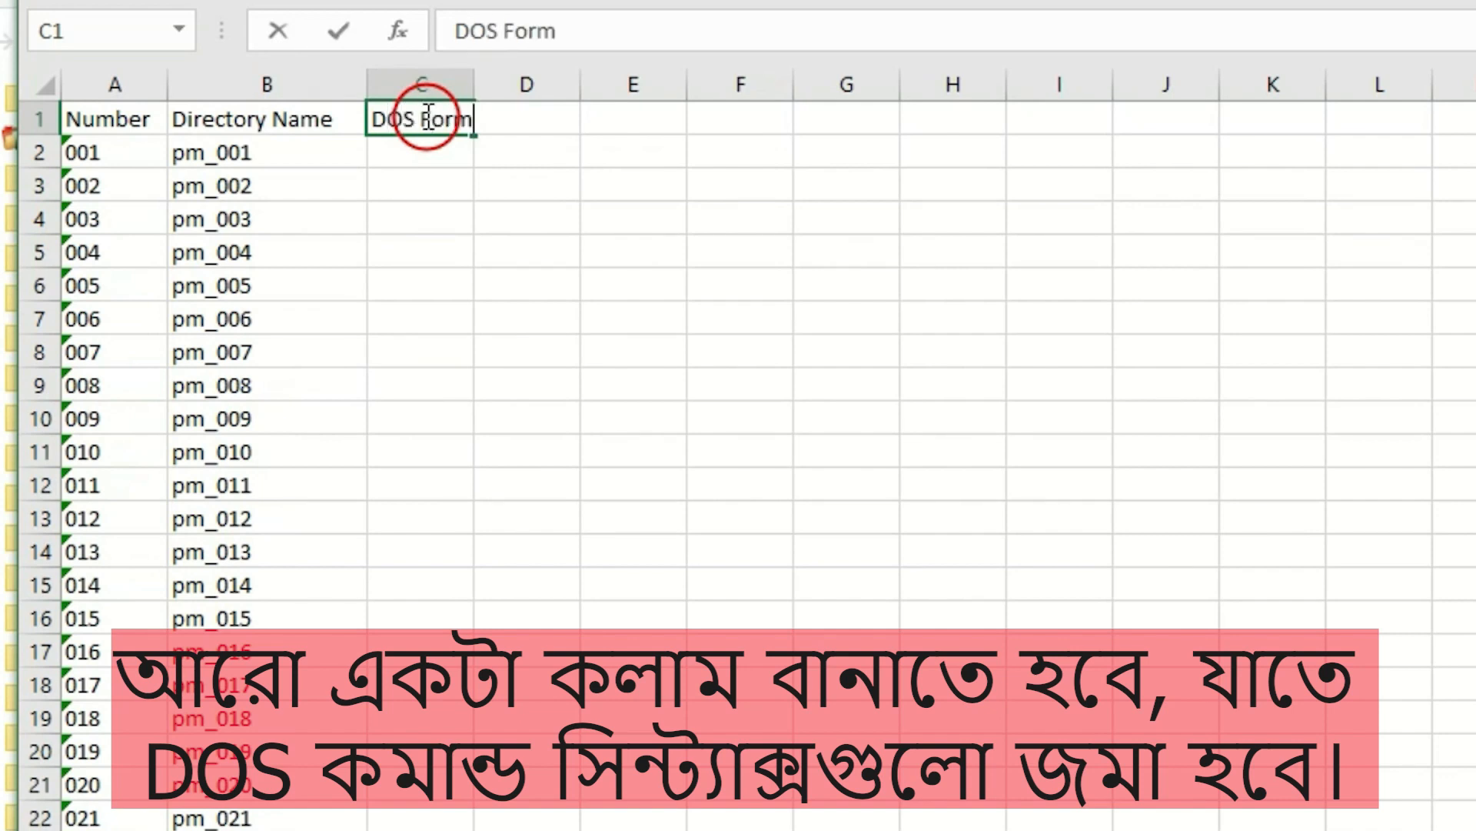
{"action": "key", "text": "Return"}
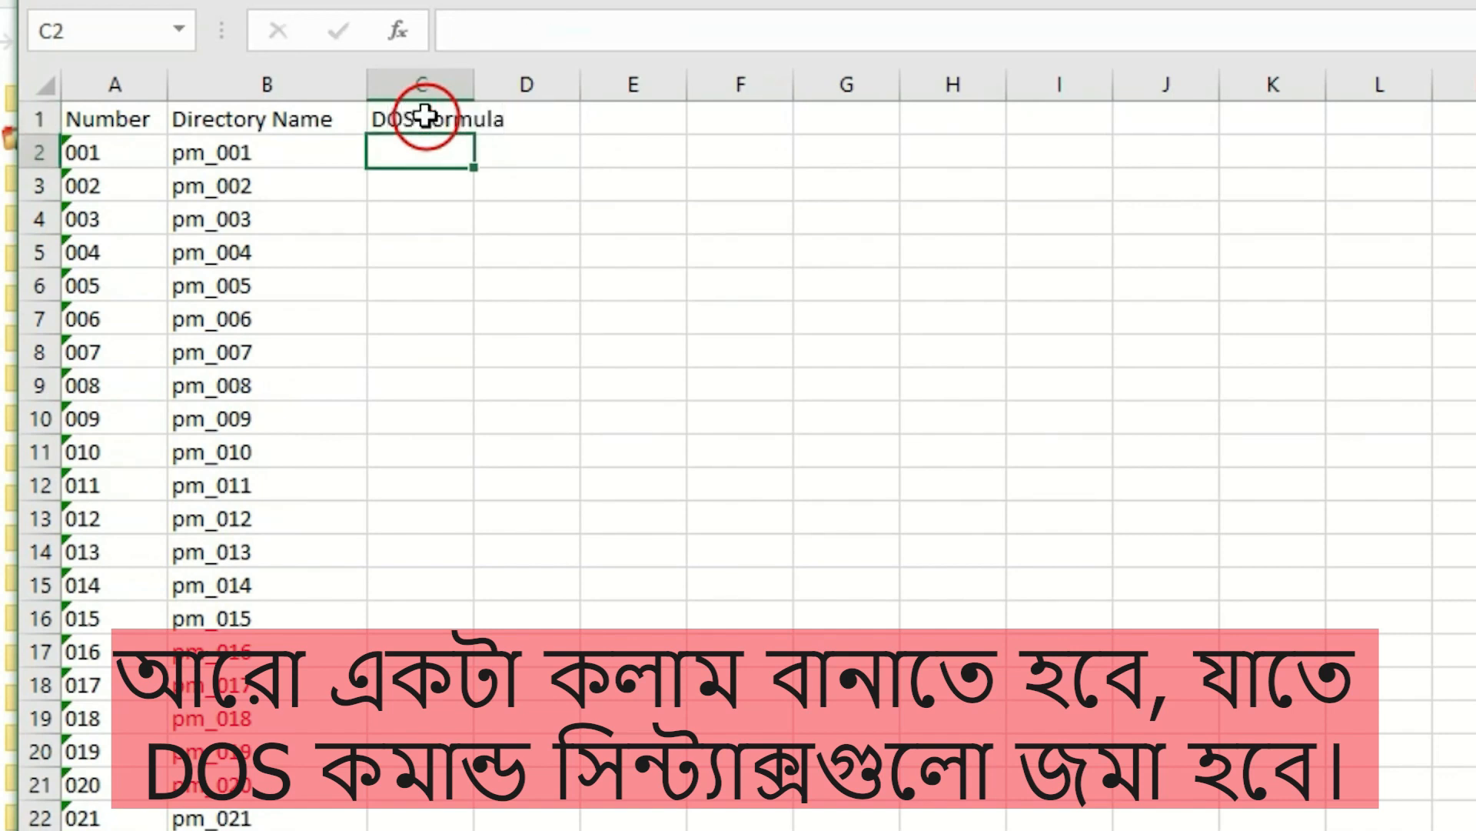
{"action": "left_click_drag", "start_coordinate": [474, 83], "coordinate": [852, 94]}
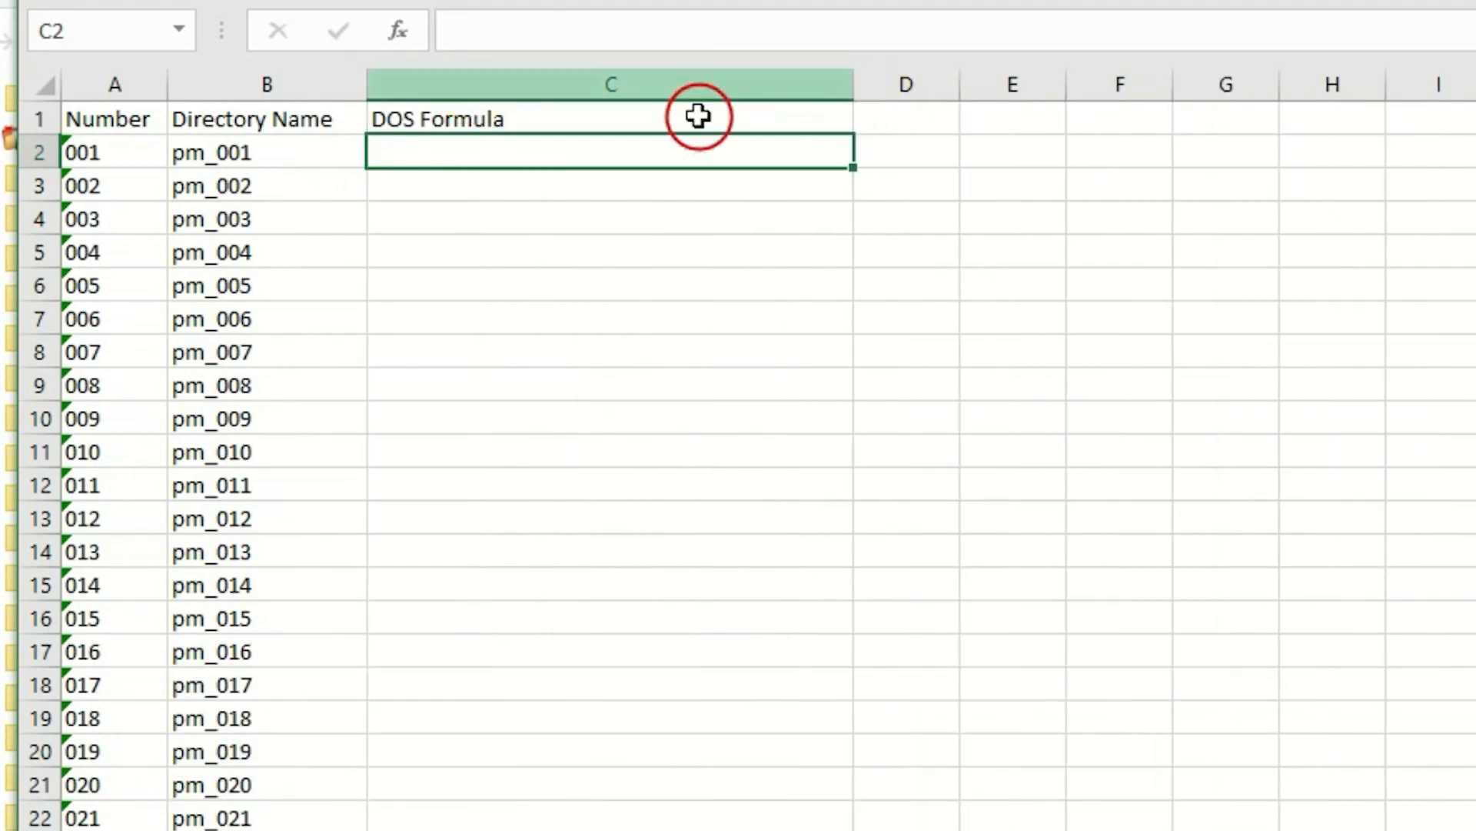
Enter the formula =CONCATENATE("md ",B2) in C2 to build the first DOS command.
{"action": "left_click", "coordinate": [554, 30]}
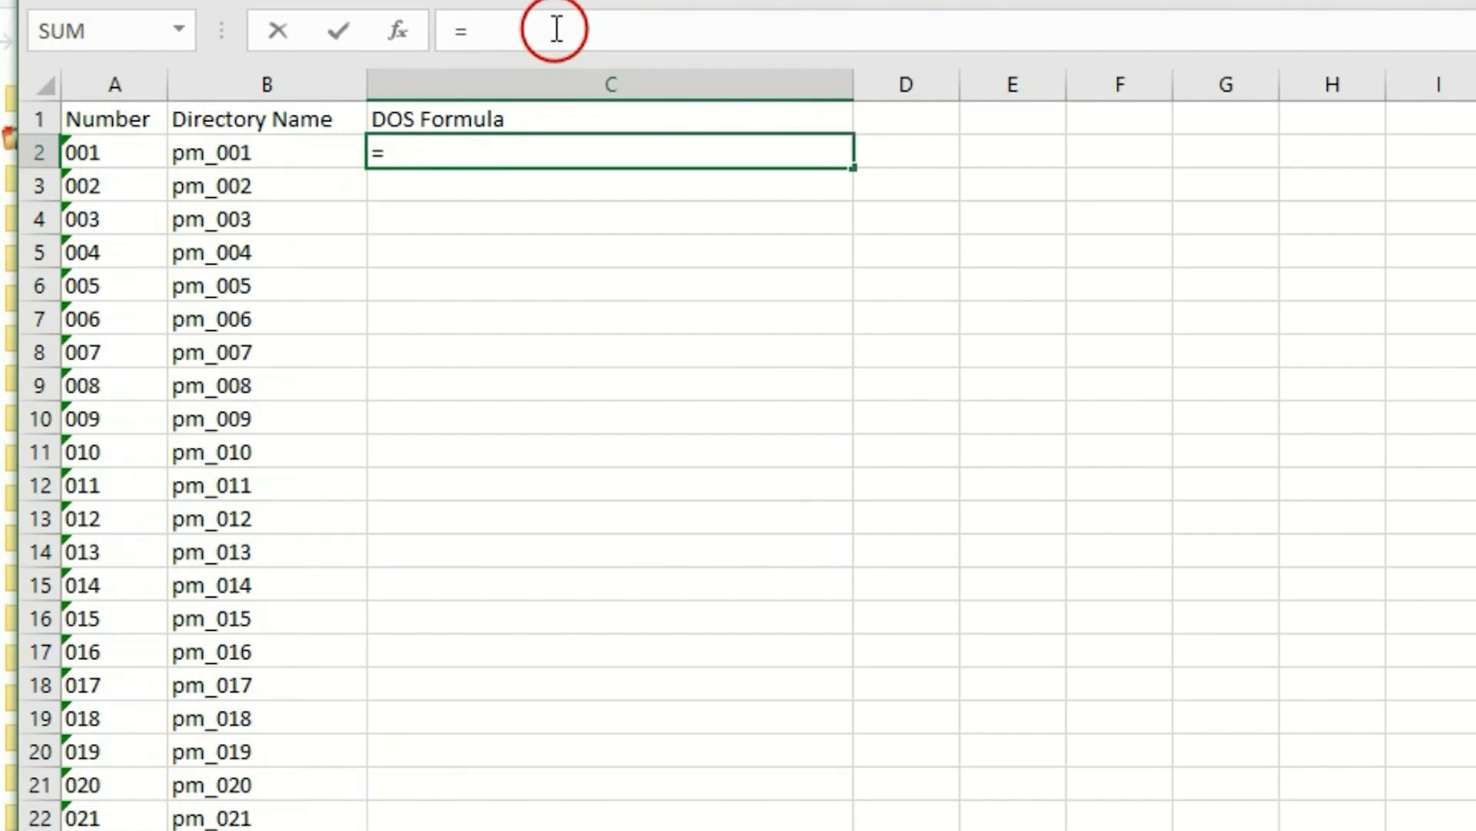
{"action": "type", "text": "=co"}
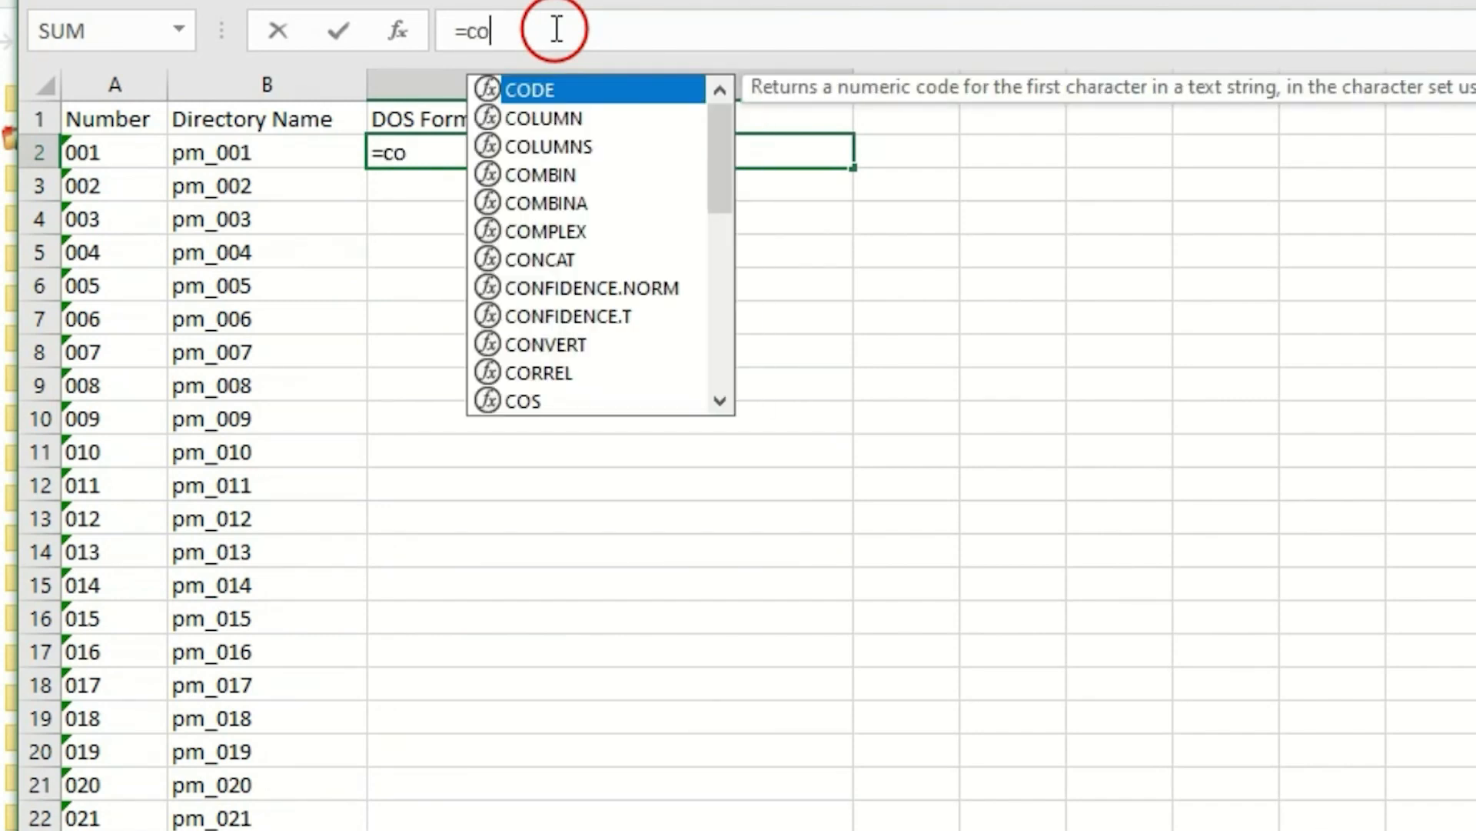
{"action": "type", "text": "nc"}
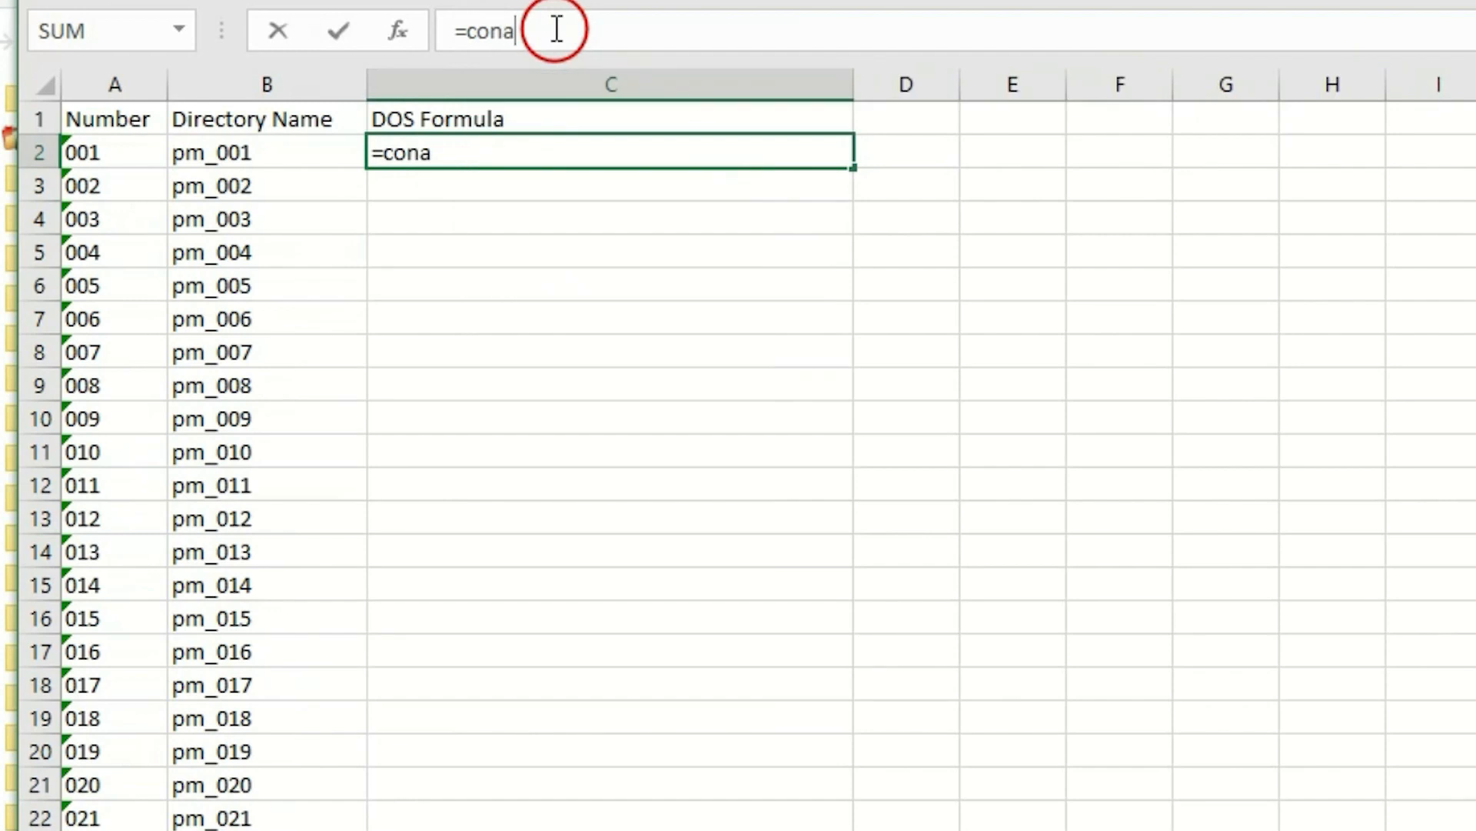
{"action": "type", "text": "atena"}
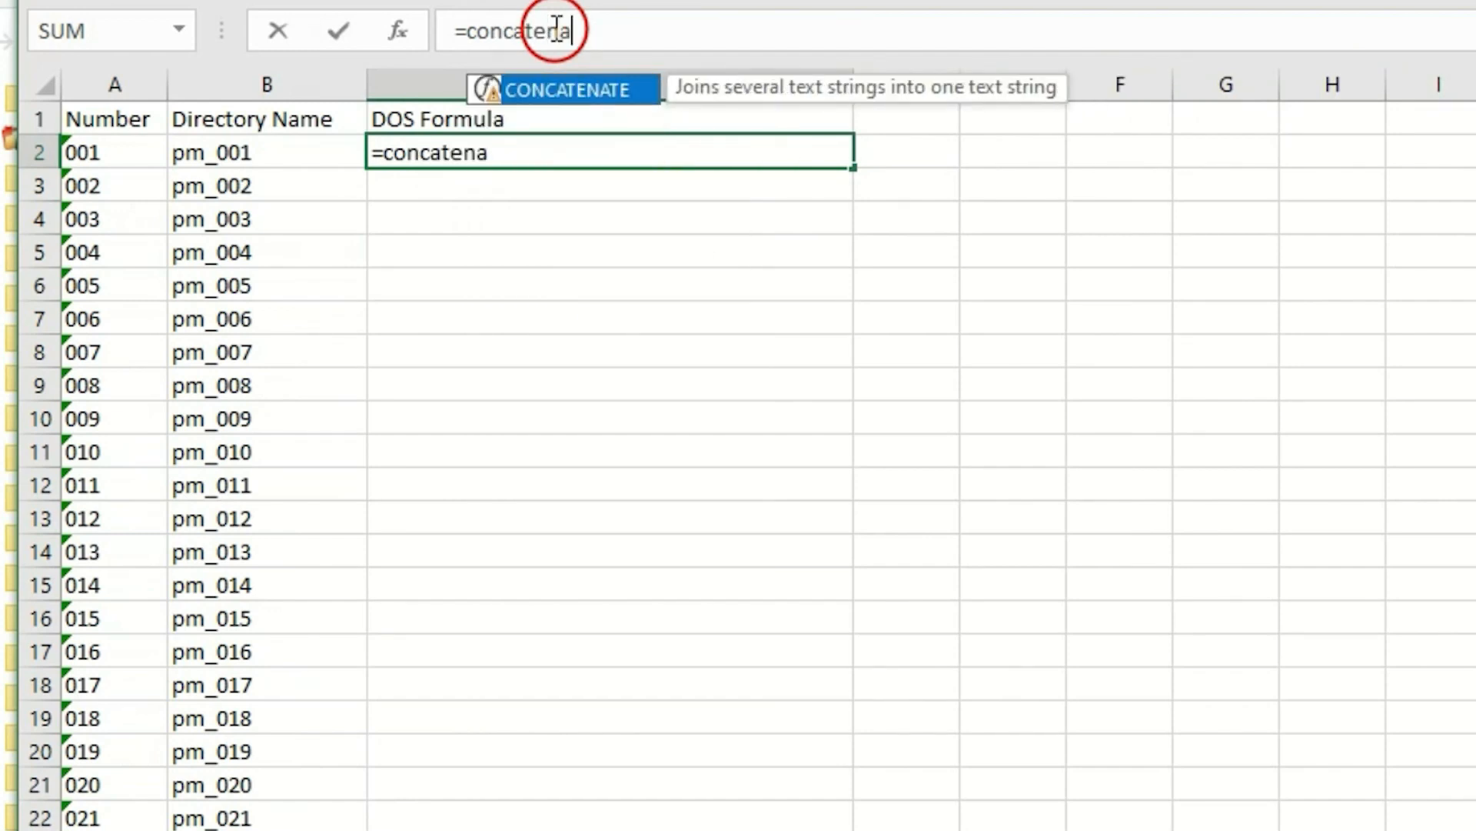
{"action": "type", "text": "te("}
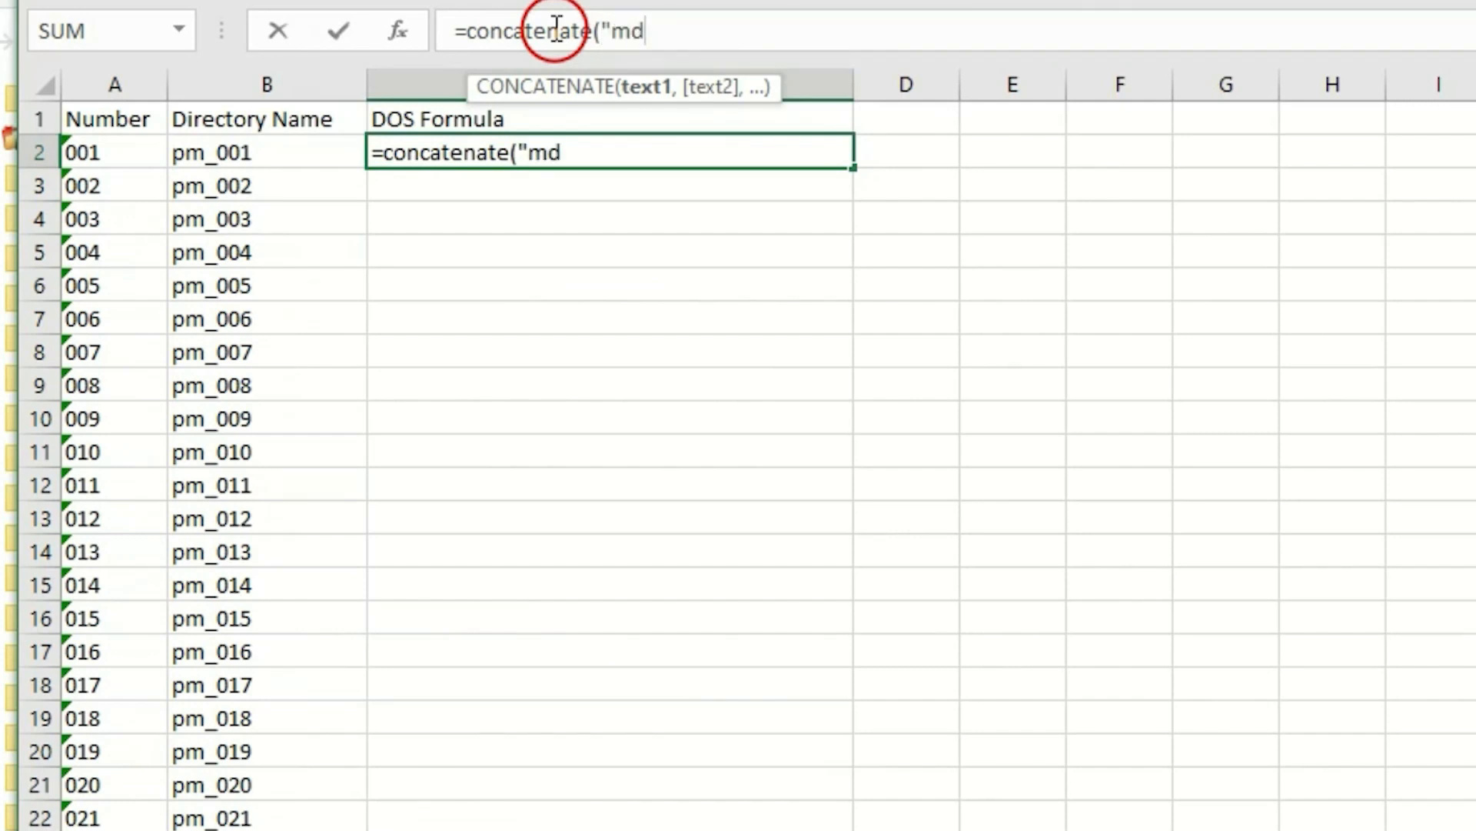
{"action": "type", "text": "\"md "}
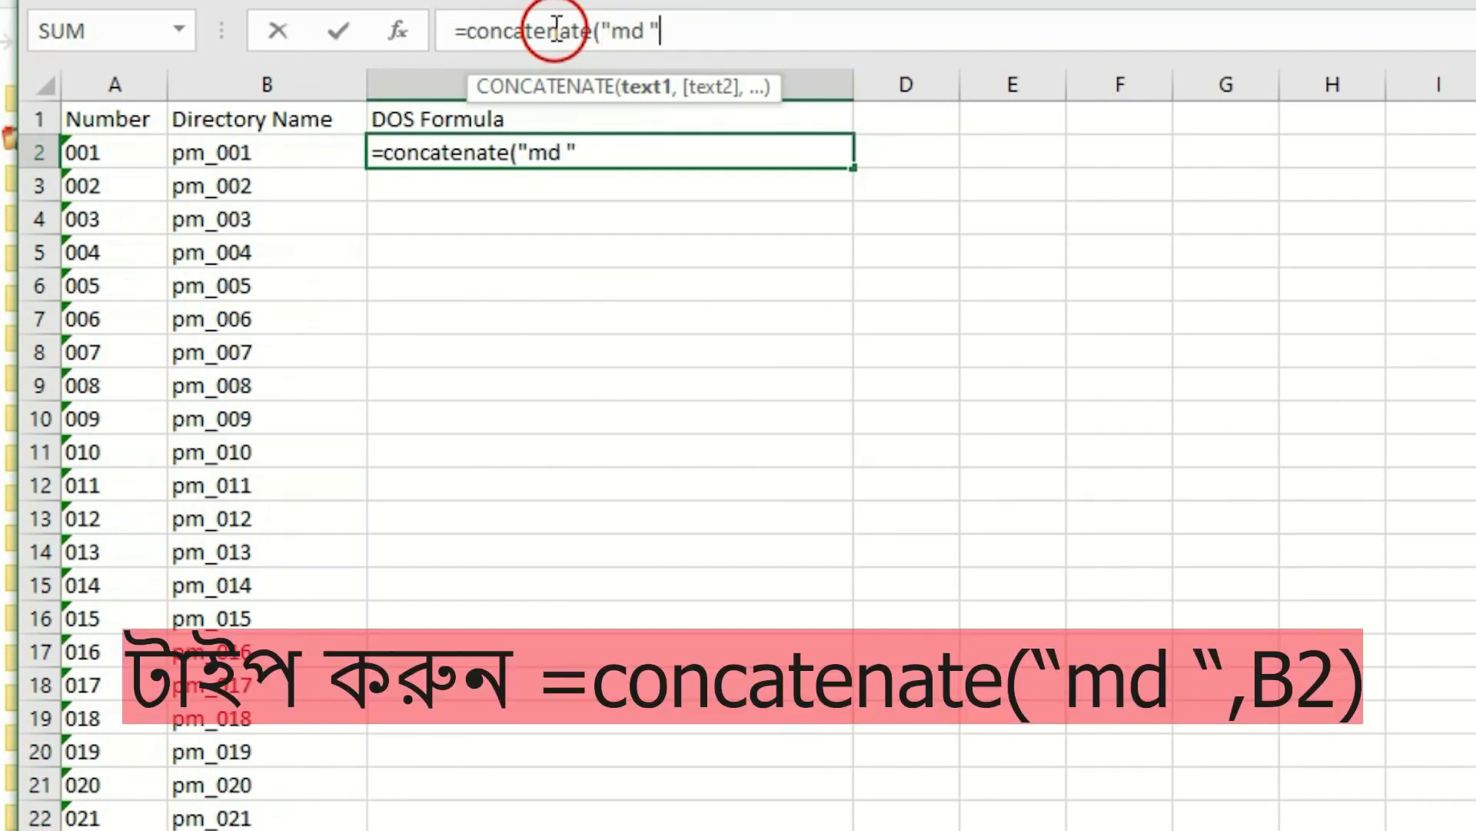
{"action": "type", "text": "\","}
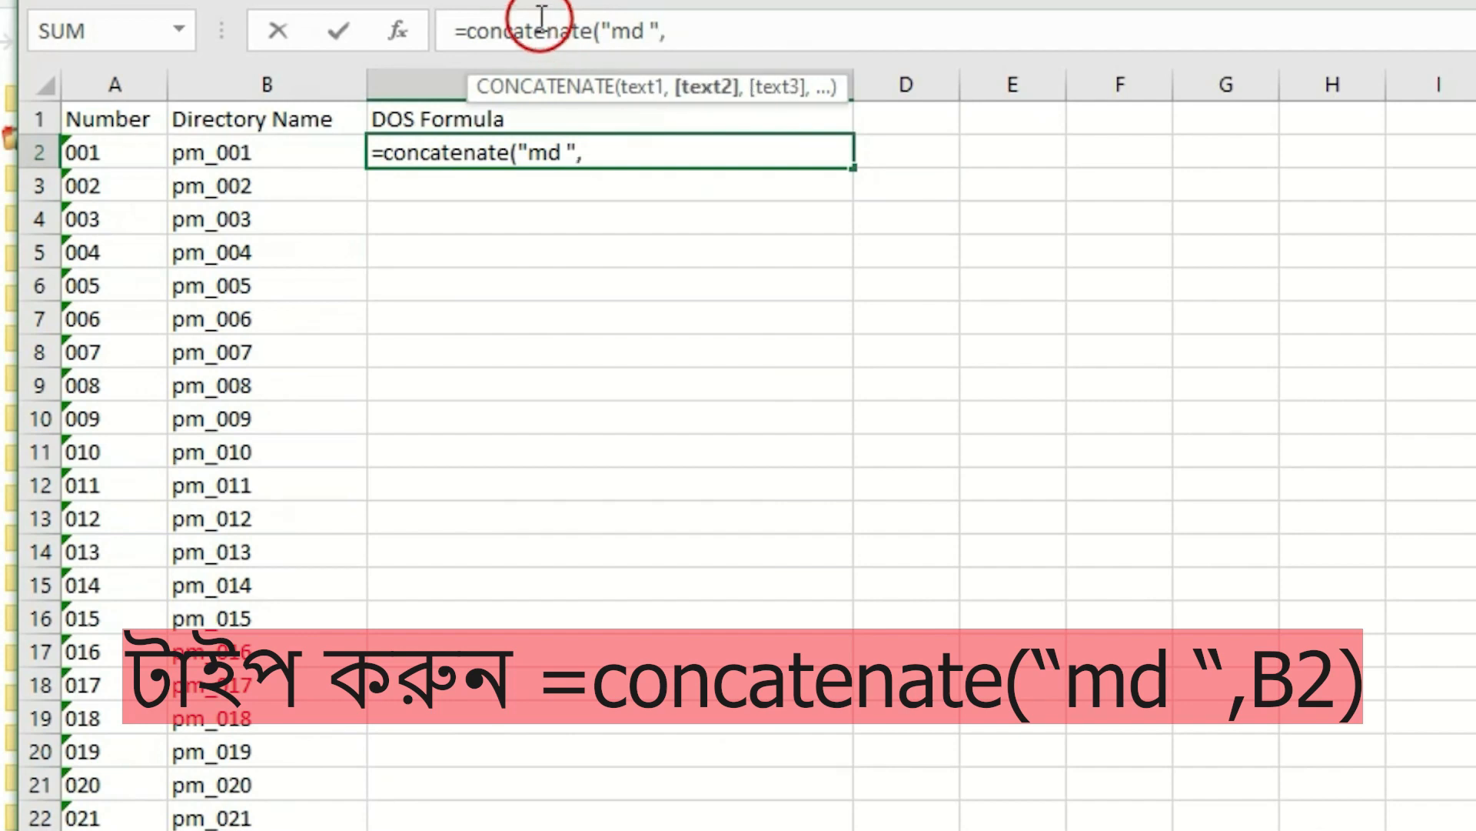
{"action": "left_click", "coordinate": [322, 146]}
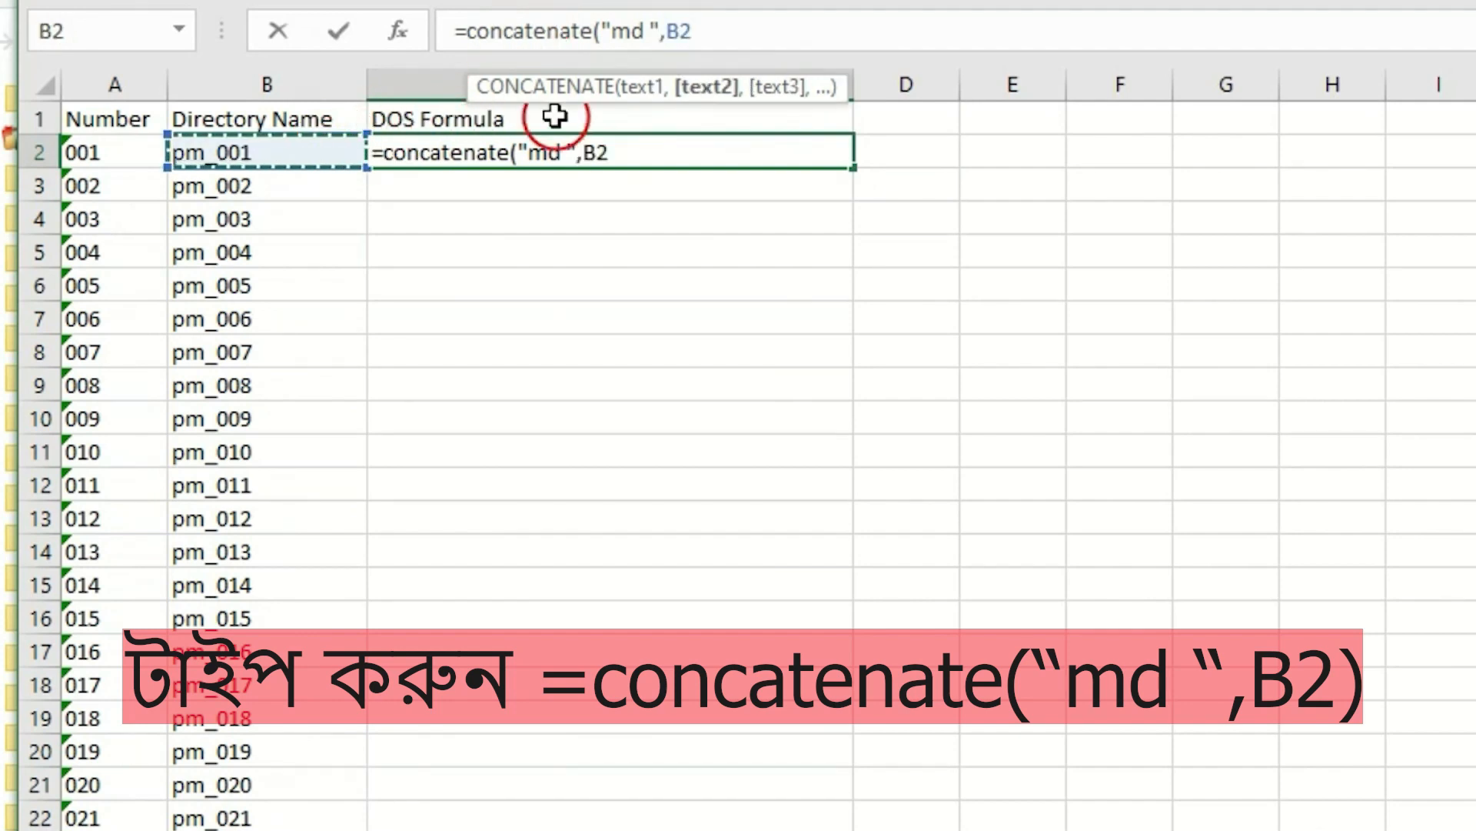
{"action": "type", "text": ")"}
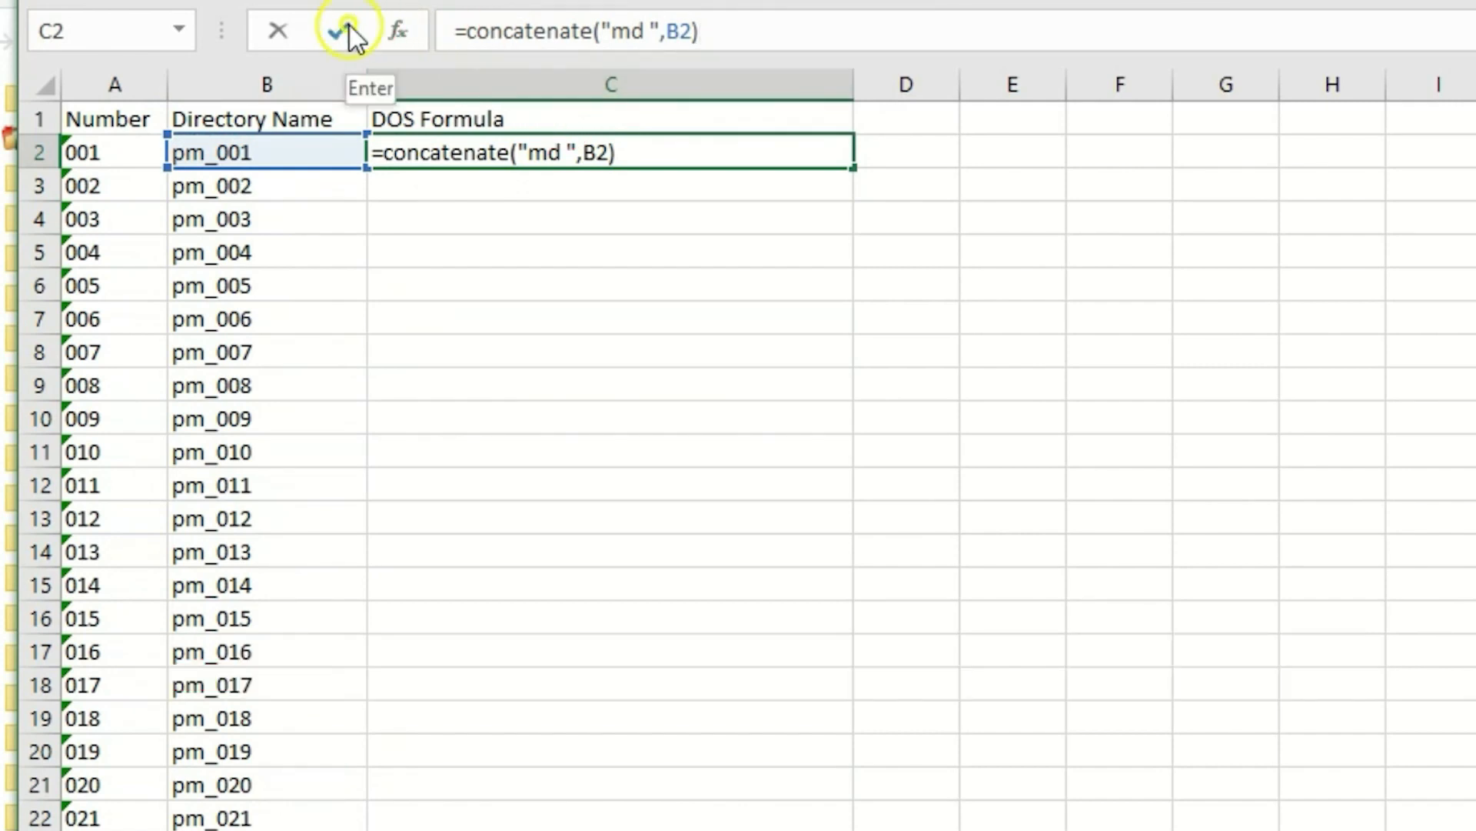
{"action": "left_click", "coordinate": [349, 27]}
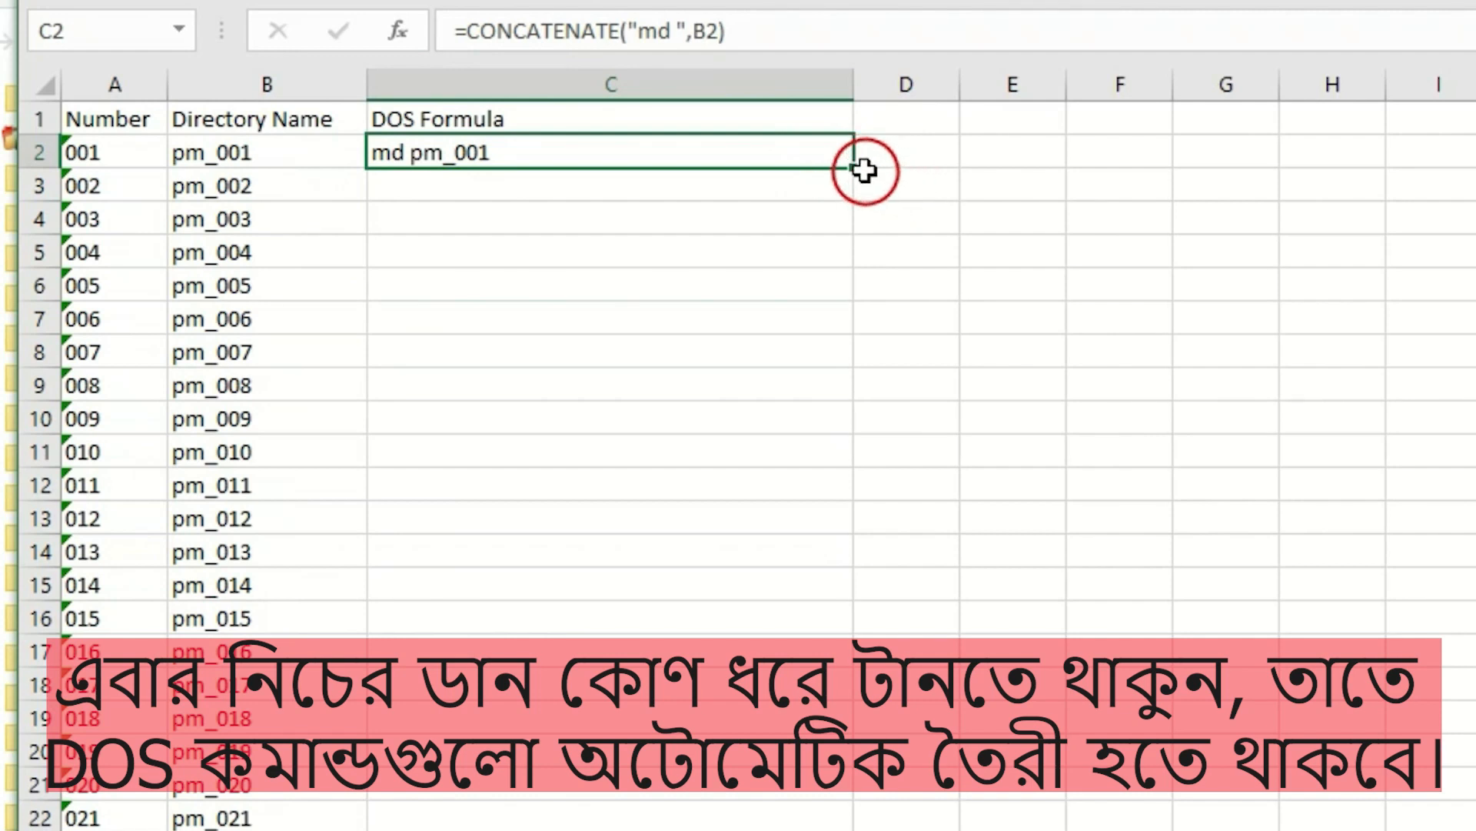
Copy the DOS command formula from C2 down through C61.
{"action": "left_click_drag", "start_coordinate": [853, 168], "coordinate": [805, 800]}
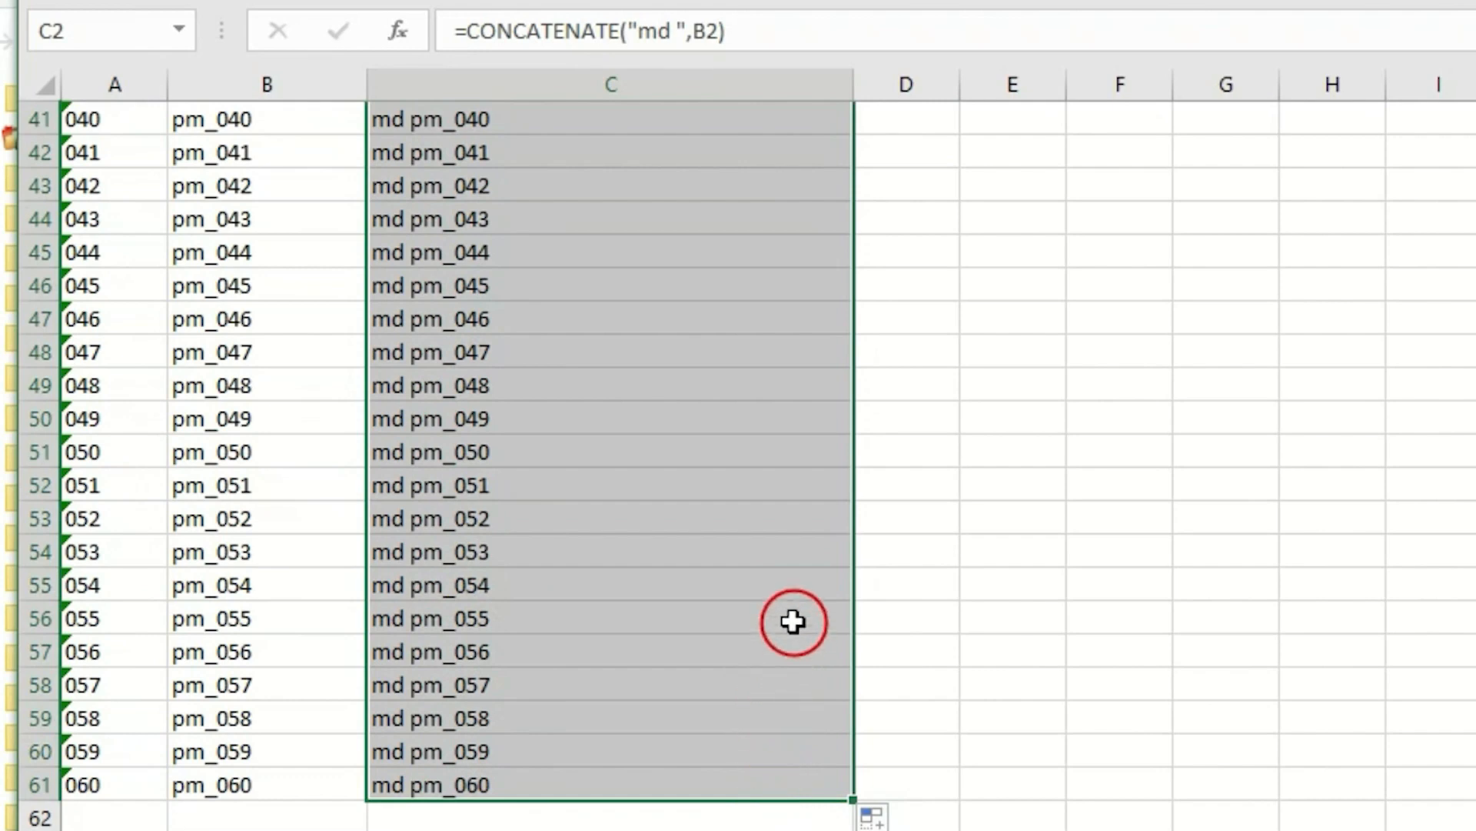
{"action": "scroll", "coordinate": [795, 621], "scroll_direction": "up", "scroll_amount": 10}
{"action": "scroll", "coordinate": [793, 614], "scroll_direction": "up", "scroll_amount": 3}
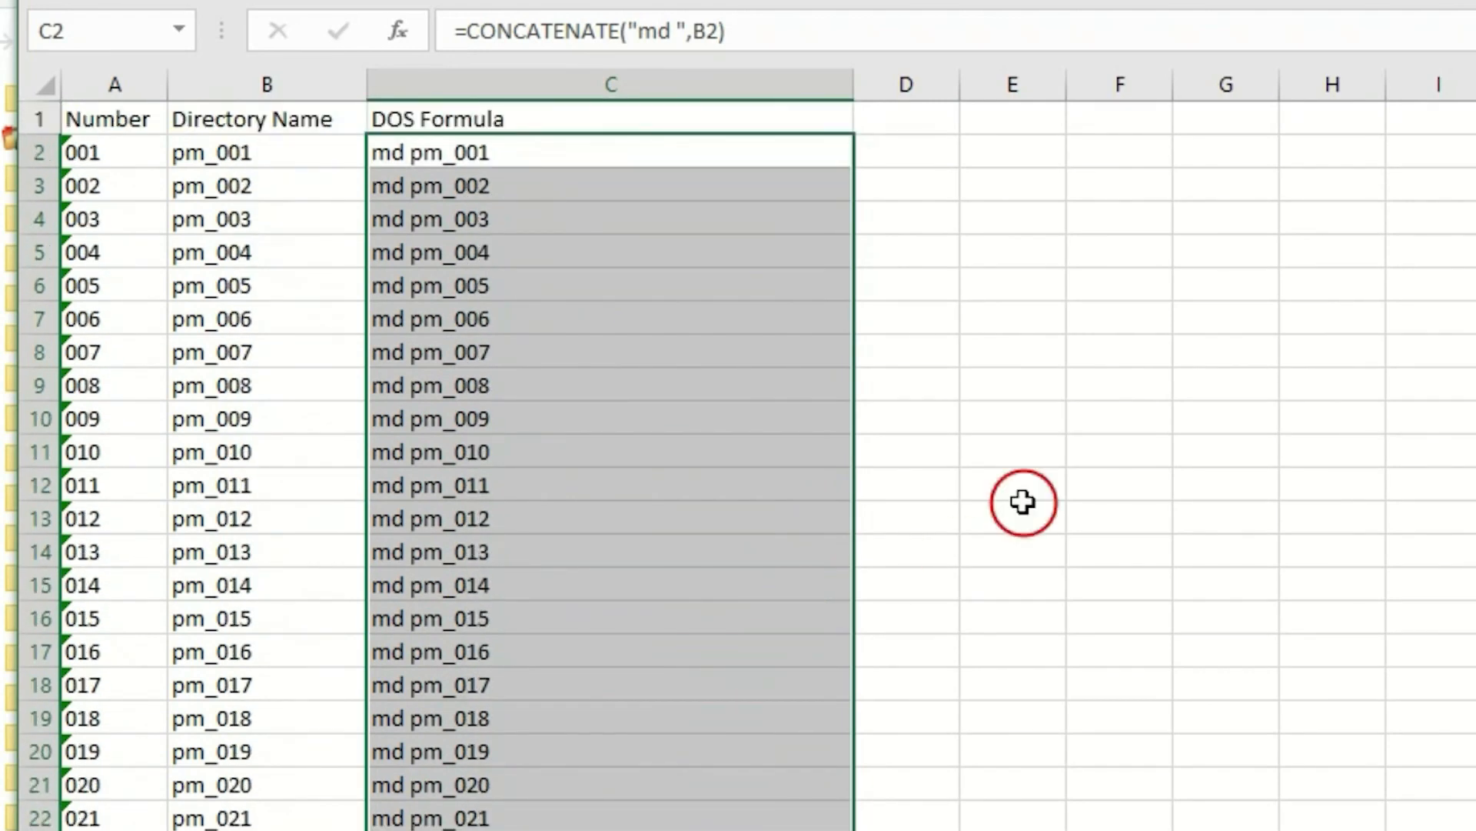
{"action": "left_click", "coordinate": [1037, 400]}
Select all the DOS commands in C2 through C61 and copy them.
{"action": "left_click", "coordinate": [569, 147]}
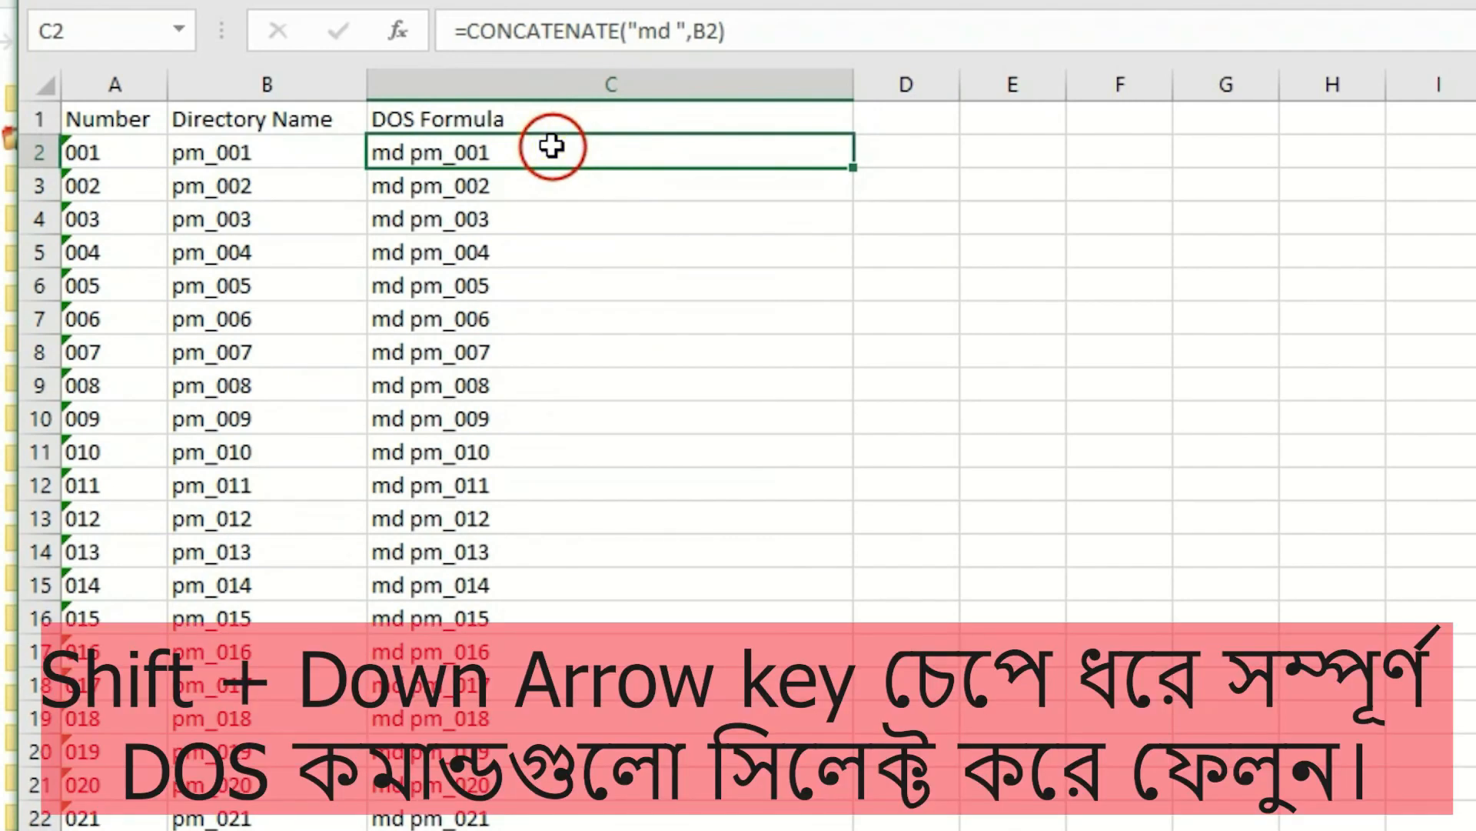
{"action": "key", "text": "shift+Down"}
{"action": "key", "text": "shift+Down"}
{"action": "key", "text": "shift+Down"}
{"action": "key", "text": "shift+Down"}
{"action": "key", "text": "shift+Down"}
{"action": "key", "text": "shift+Down"}
{"action": "key", "text": "shift+Down"}
{"action": "key", "text": "shift+Down"}
{"action": "key", "text": "shift+Down"}
{"action": "key", "text": "shift+Down"}
{"action": "key", "text": "shift+Down"}
{"action": "key", "text": "shift+Down"}
{"action": "key", "text": "shift+Down"}
{"action": "key", "text": "shift+Down"}
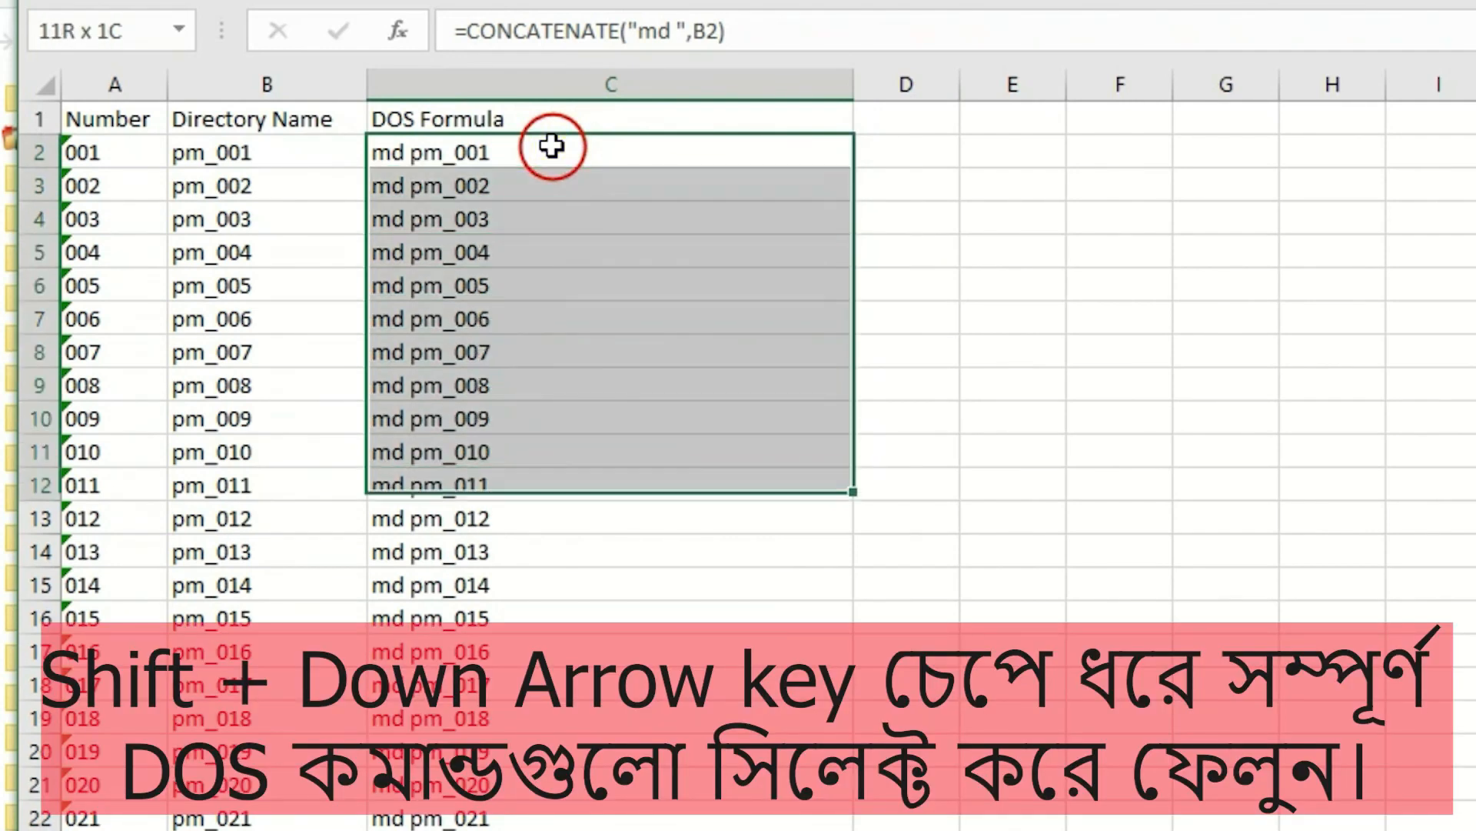
{"action": "key", "text": "shift+Down"}
{"action": "key", "text": "shift+Down"}
{"action": "key", "text": "shift+Down"}
{"action": "key", "text": "shift+Down"}
{"action": "key", "text": "shift+Down"}
{"action": "key", "text": "shift+Down"}
{"action": "key", "text": "shift+Down"}
{"action": "key", "text": "shift+Down"}
{"action": "key", "text": "shift+Down"}
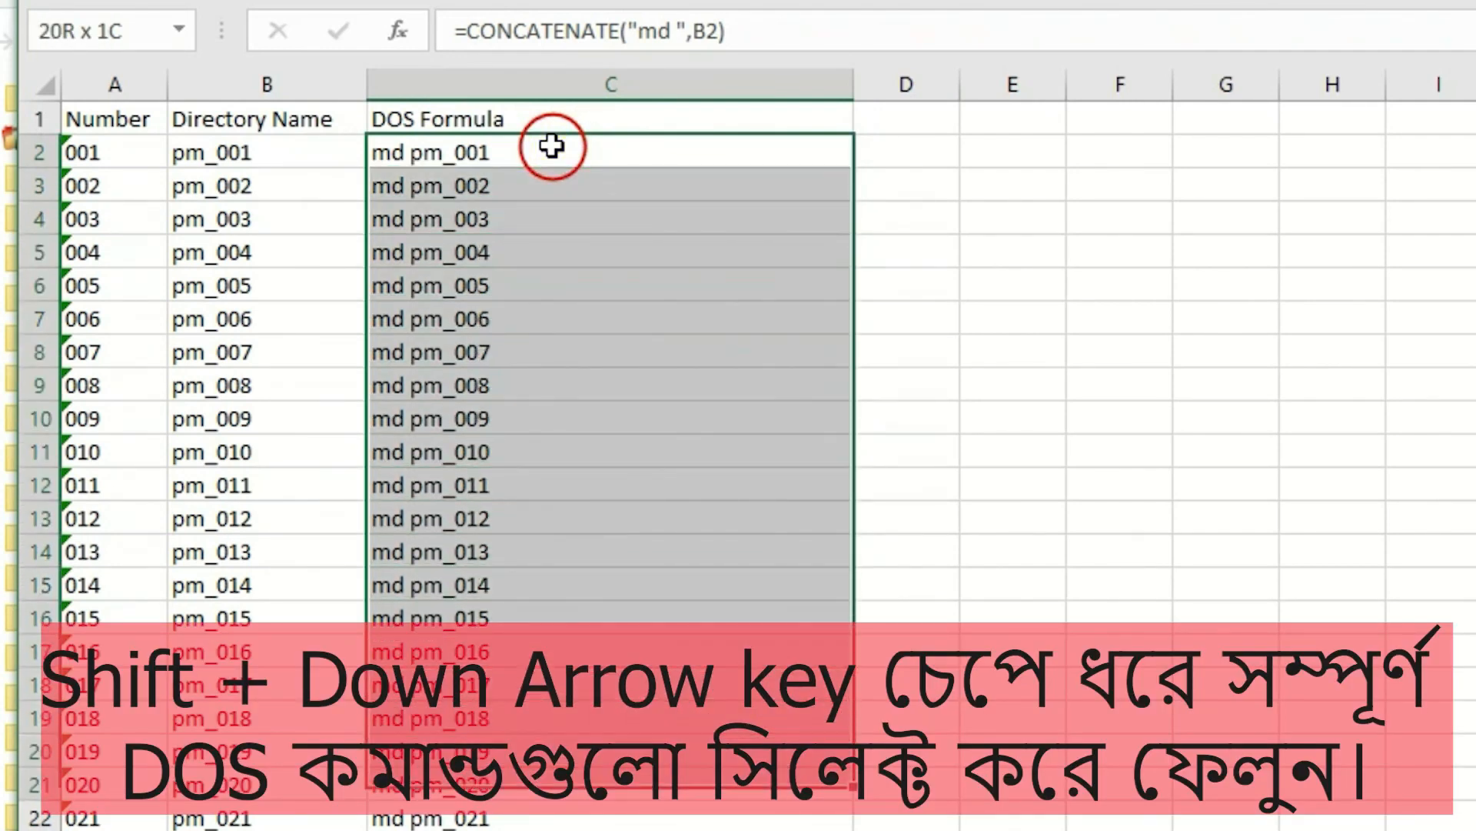
{"action": "key", "text": "shift+Down"}
{"action": "key", "text": "shift+Down"}
{"action": "key", "text": "shift+Down"}
{"action": "key", "text": "shift+Down"}
{"action": "key", "text": "shift+Down"}
{"action": "key", "text": "shift+Down"}
{"action": "key", "text": "shift+Down"}
{"action": "key", "text": "shift+Down"}
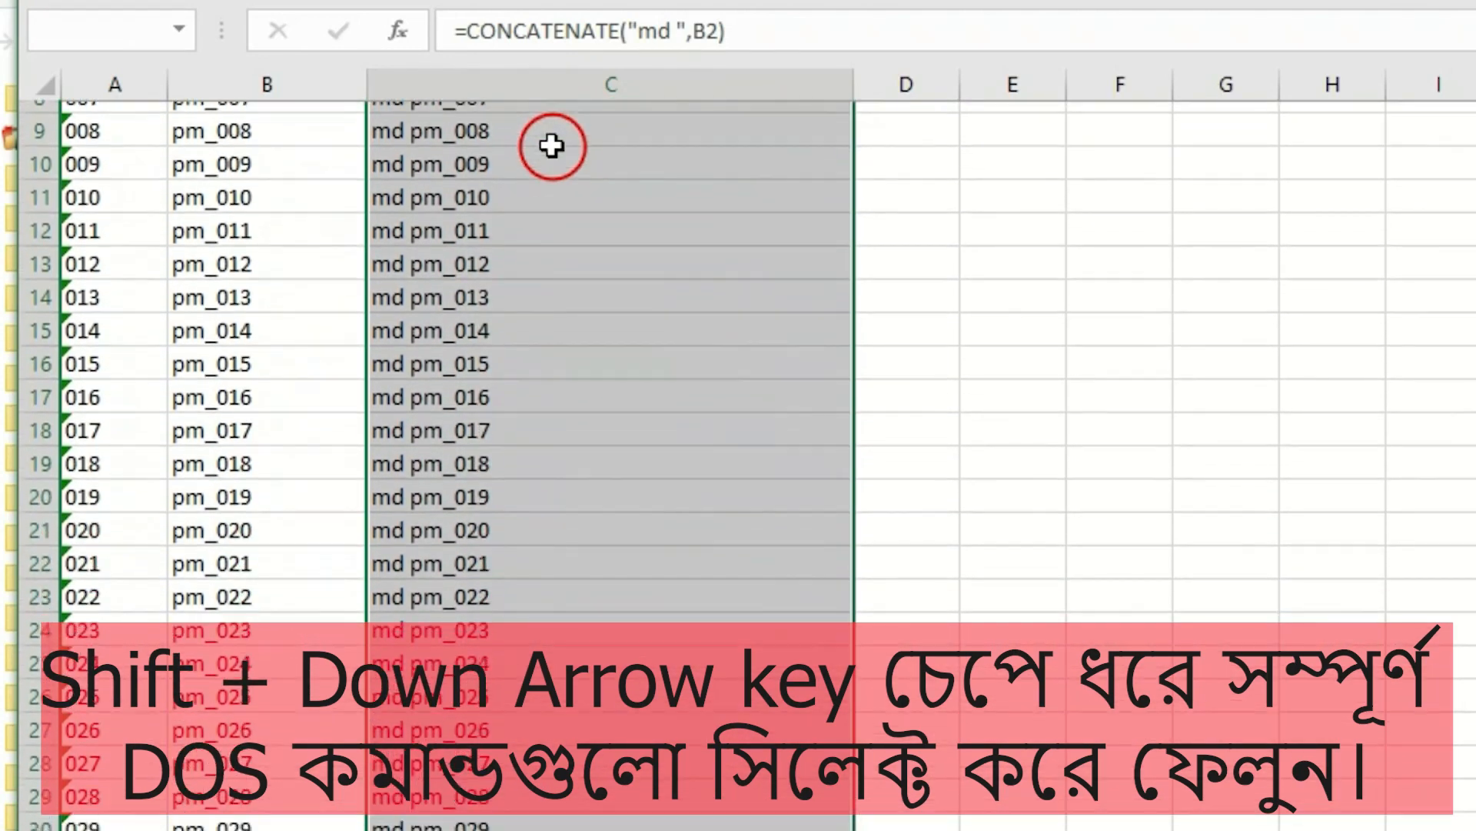
{"action": "key", "text": "shift+Down"}
{"action": "key", "text": "shift+Down"}
{"action": "key", "text": "shift+Down"}
{"action": "key", "text": "shift+Down"}
{"action": "key", "text": "shift+Down"}
{"action": "key", "text": "shift+Down"}
{"action": "key", "text": "shift+Down"}
{"action": "key", "text": "shift+Down"}
{"action": "key", "text": "shift+Down"}
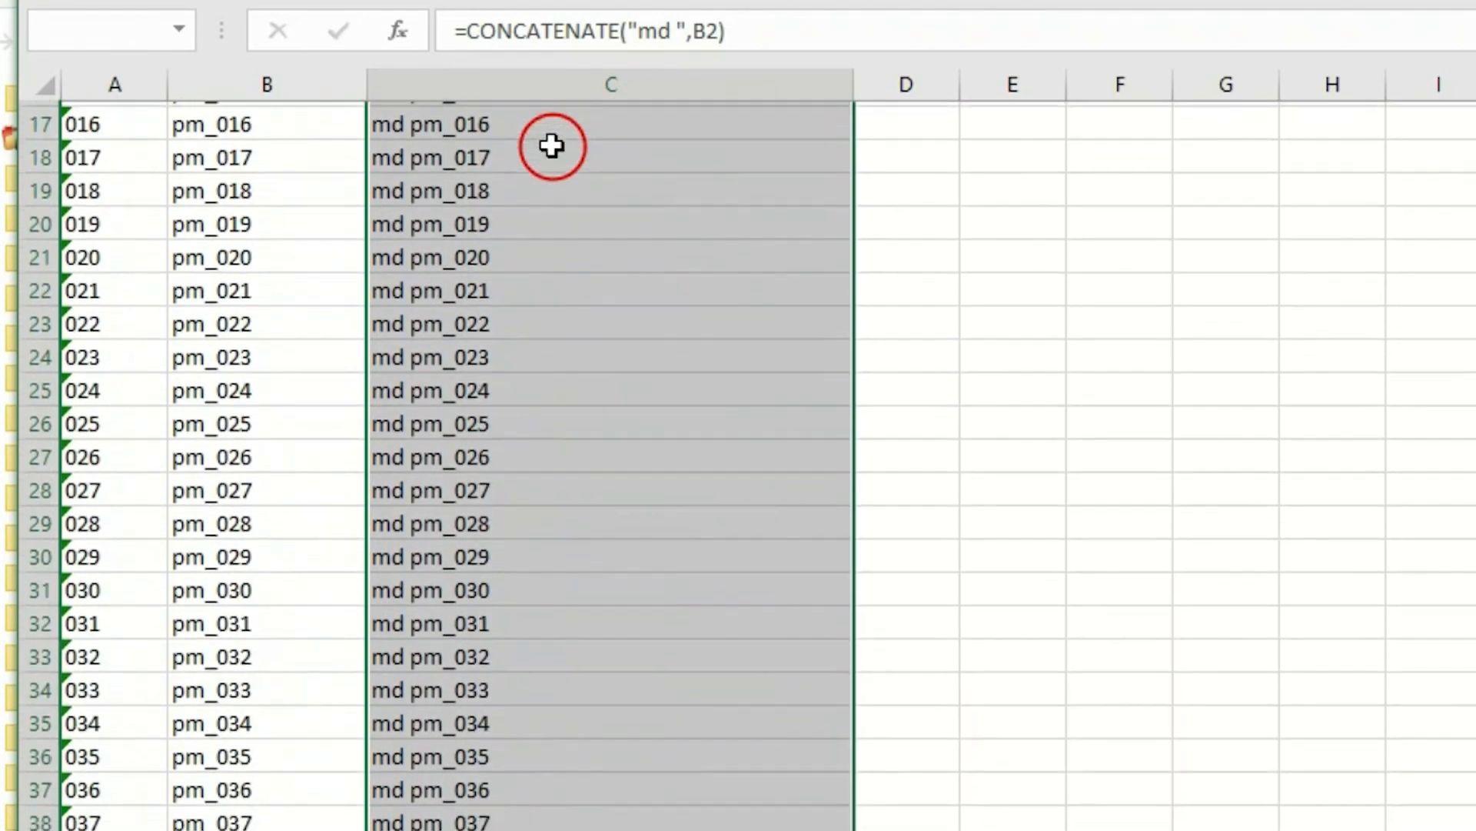
{"action": "key", "text": "shift+Down"}
{"action": "key", "text": "shift+Down"}
{"action": "key", "text": "shift+Down"}
{"action": "key", "text": "shift+Down"}
{"action": "key", "text": "shift+Down"}
{"action": "key", "text": "shift+Down"}
{"action": "key", "text": "shift+Down"}
{"action": "key", "text": "shift+Down"}
{"action": "key", "text": "shift+Down"}
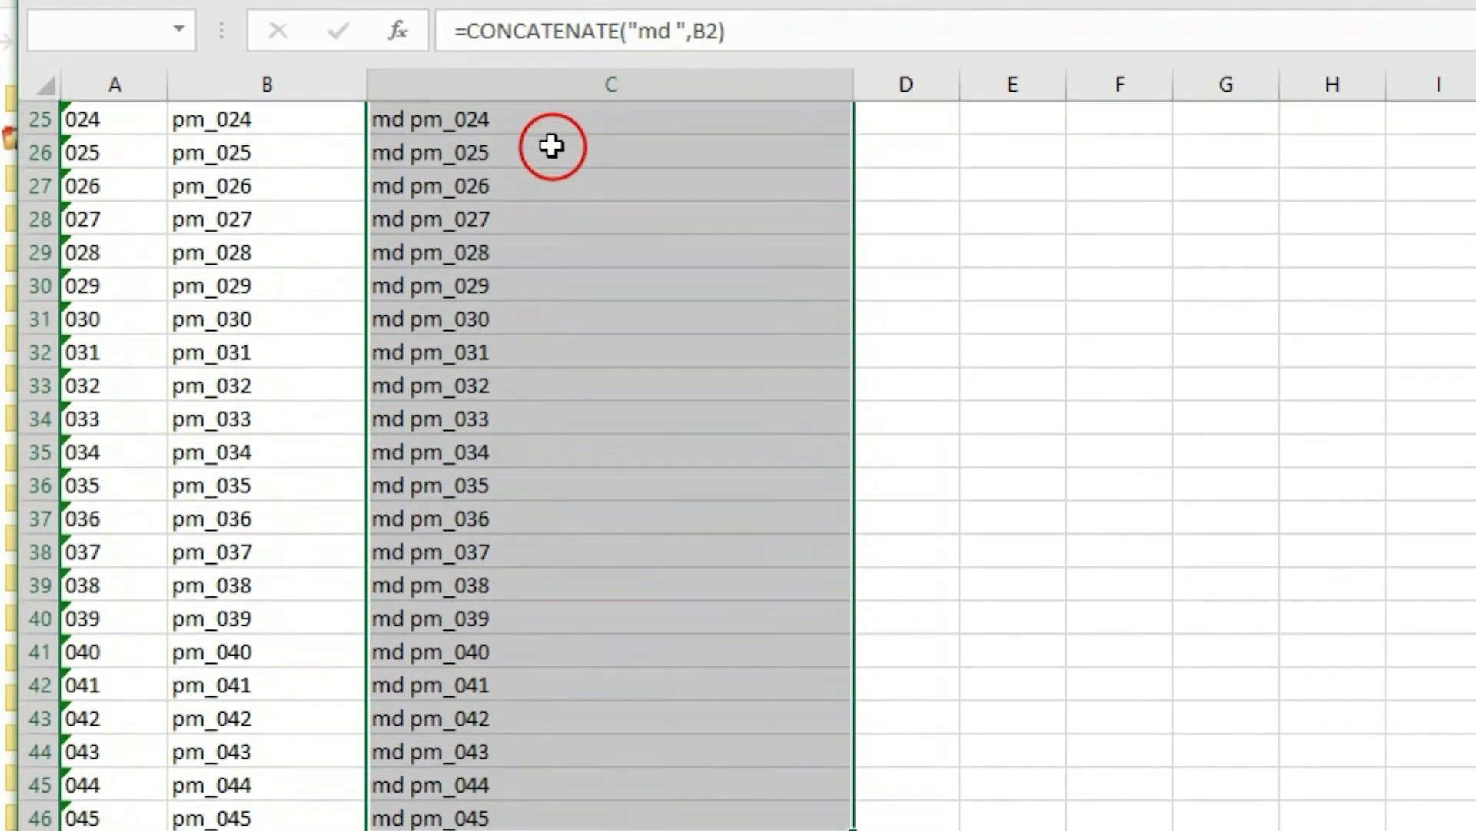
{"action": "key", "text": "shift+Down"}
{"action": "key", "text": "shift+Down"}
{"action": "key", "text": "shift+Down"}
{"action": "key", "text": "shift+Down"}
{"action": "key", "text": "shift+Down"}
{"action": "key", "text": "shift+Down"}
{"action": "key", "text": "shift+Down"}
{"action": "key", "text": "shift+Down"}
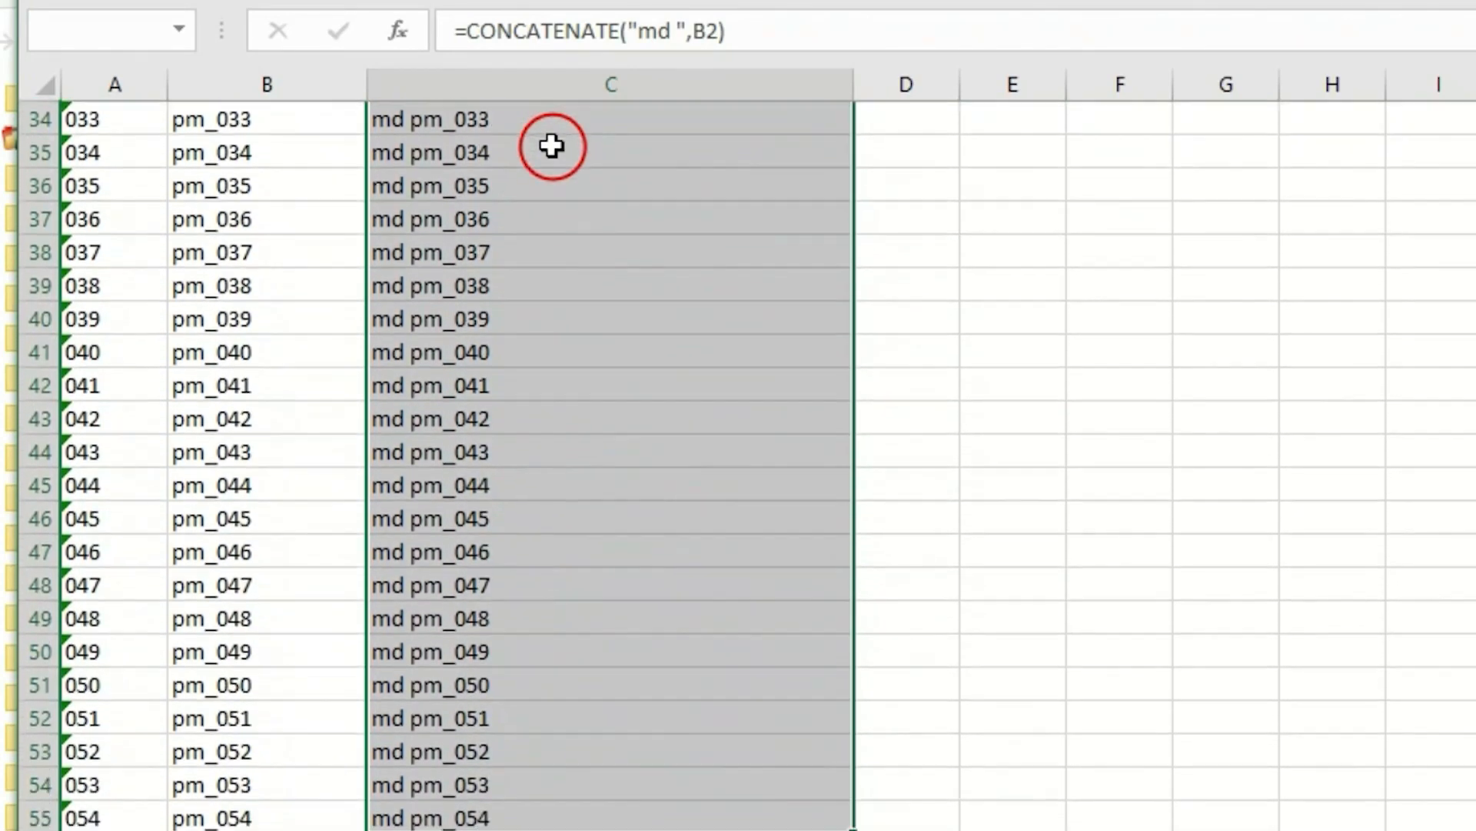
{"action": "key", "text": "shift+Down"}
{"action": "key", "text": "shift+Down"}
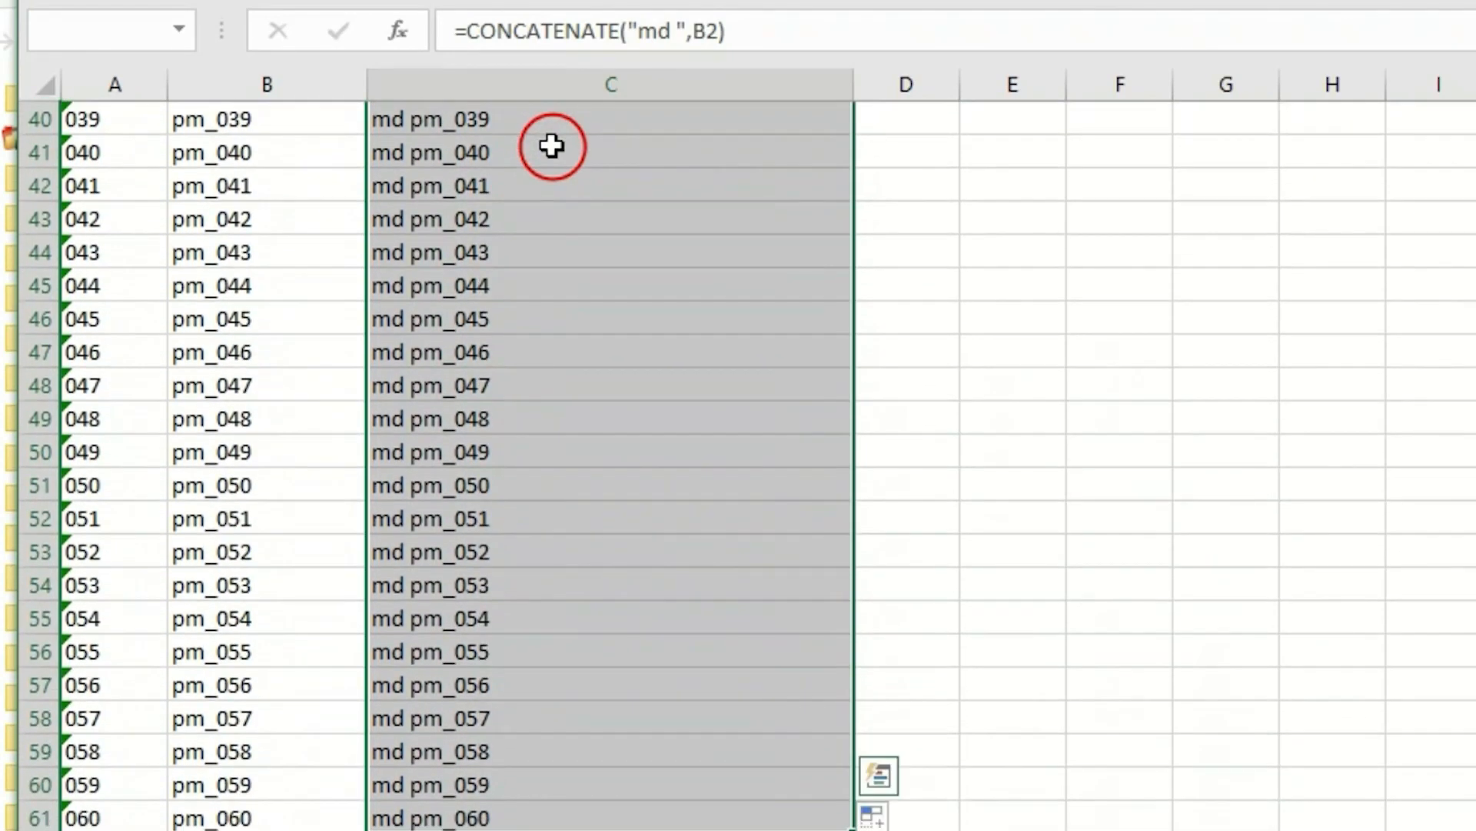
{"action": "key", "text": "shift+Down"}
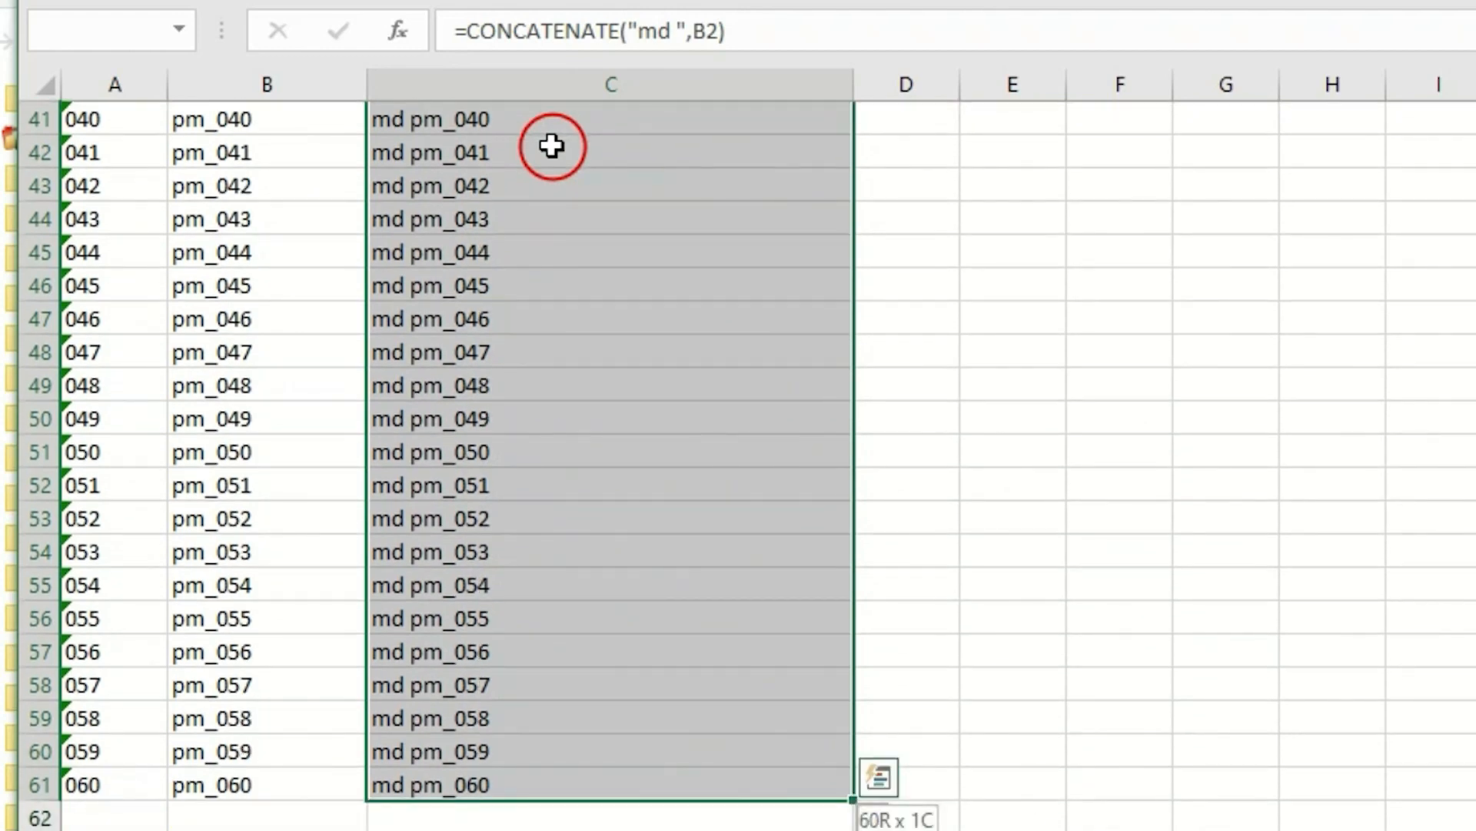
{"action": "scroll", "coordinate": [551, 146], "scroll_direction": "up", "scroll_amount": 13}
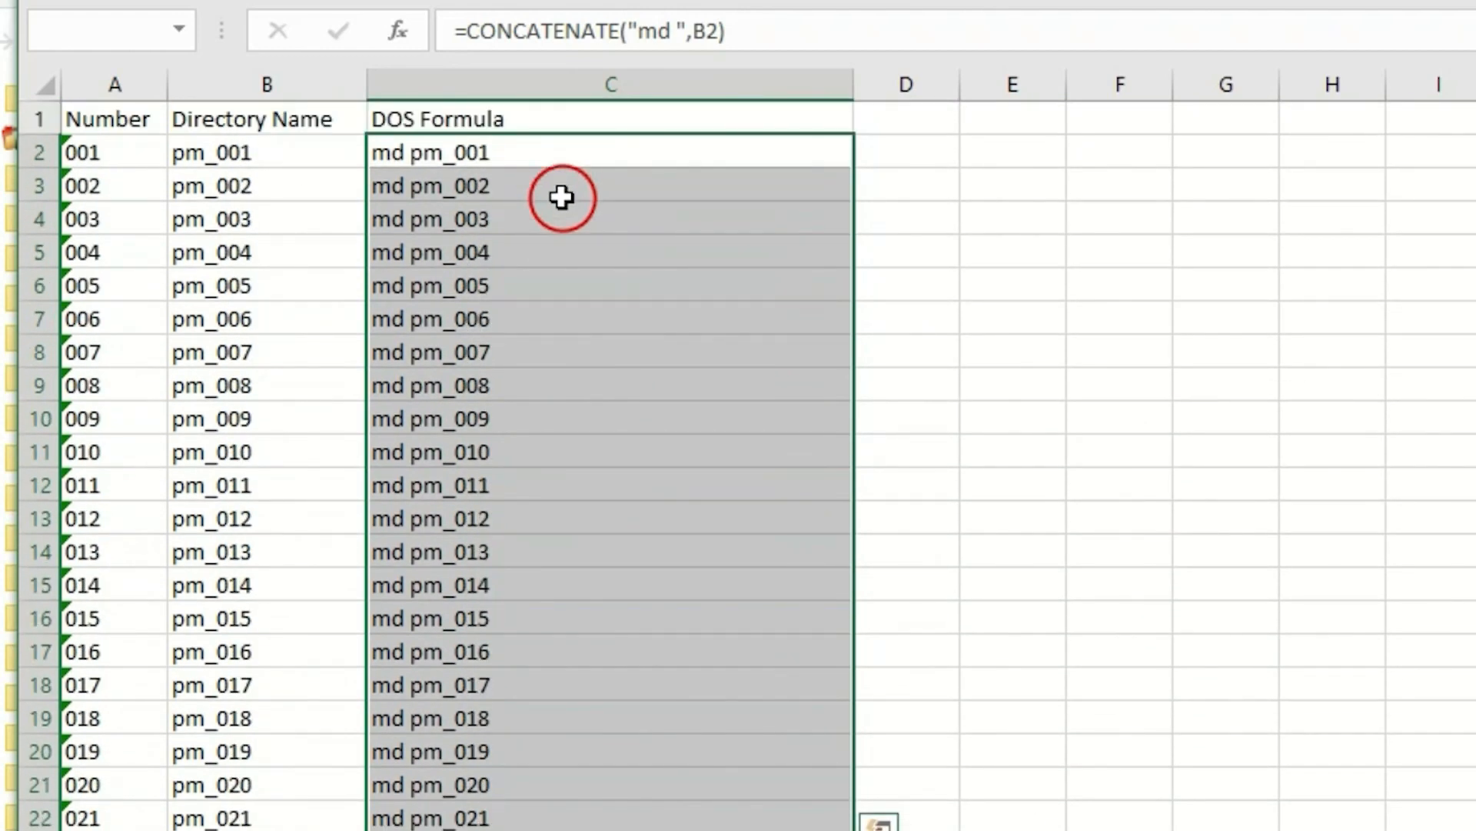
{"action": "right_click", "coordinate": [562, 198]}
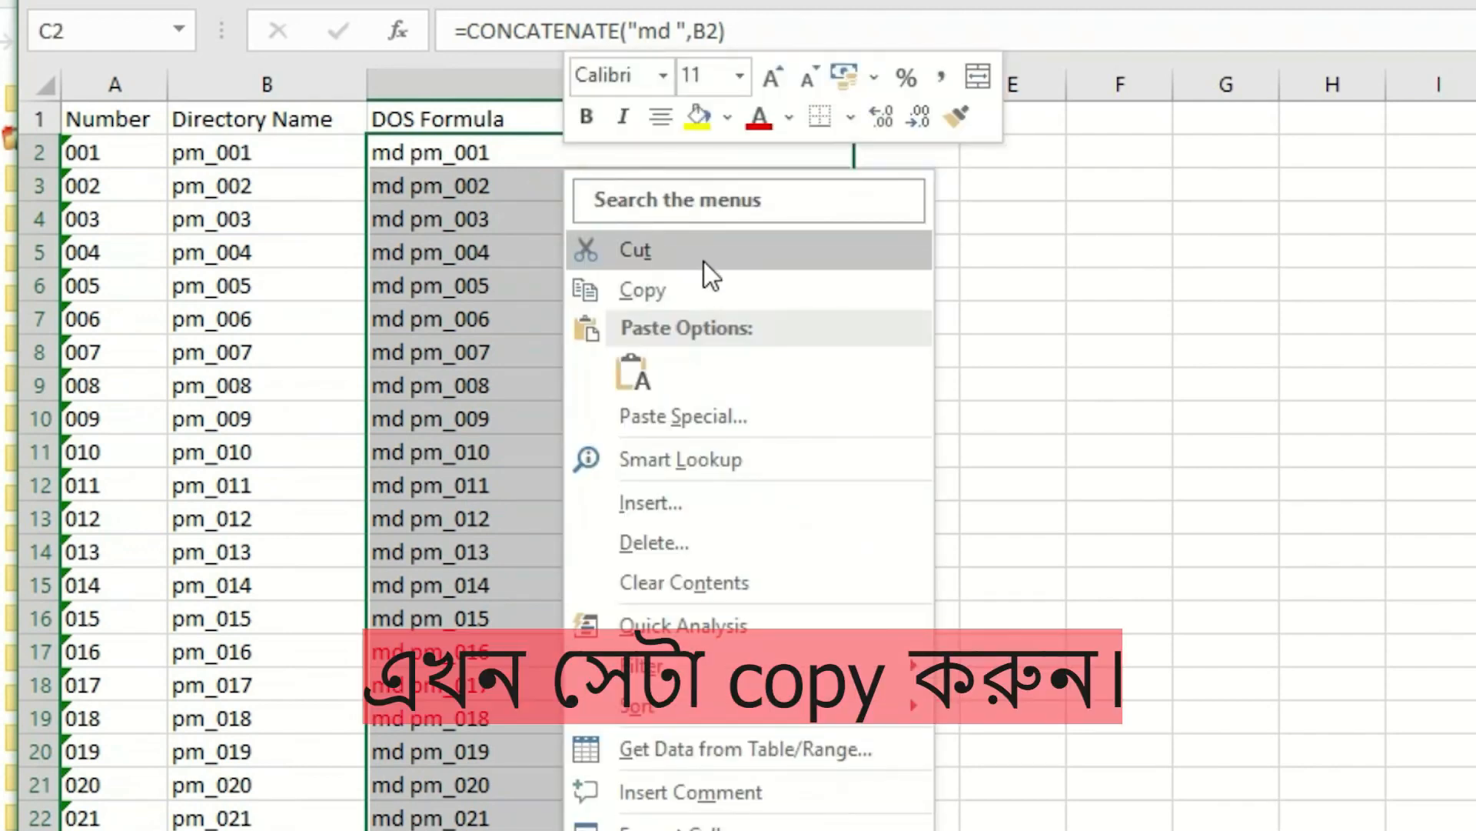
{"action": "left_click", "coordinate": [690, 297]}
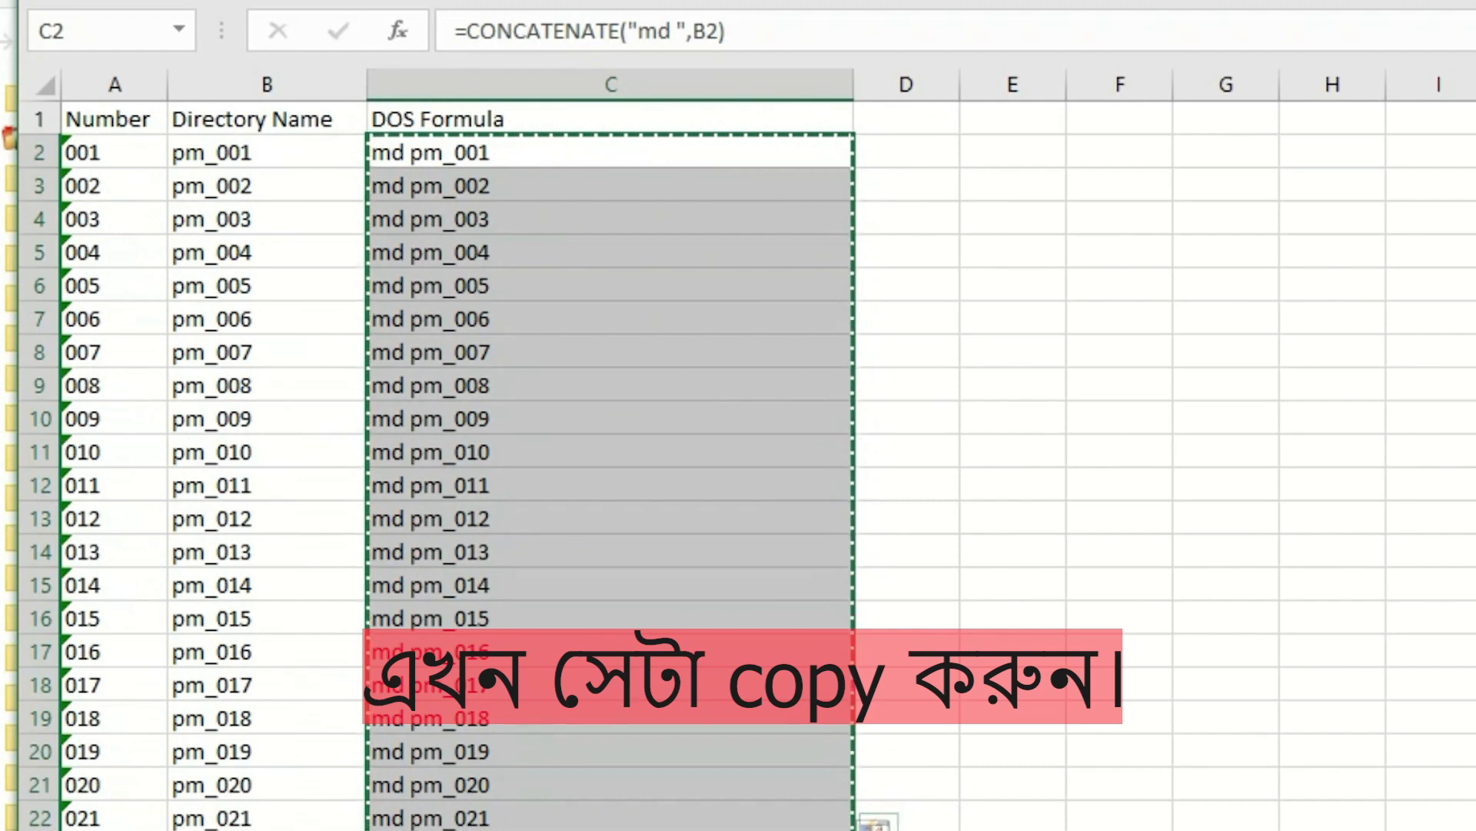
Switch to File Explorer and create a new text document named a1 in the Temp2 folder on drive D.
{"action": "left_click", "coordinate": [585, 829]}
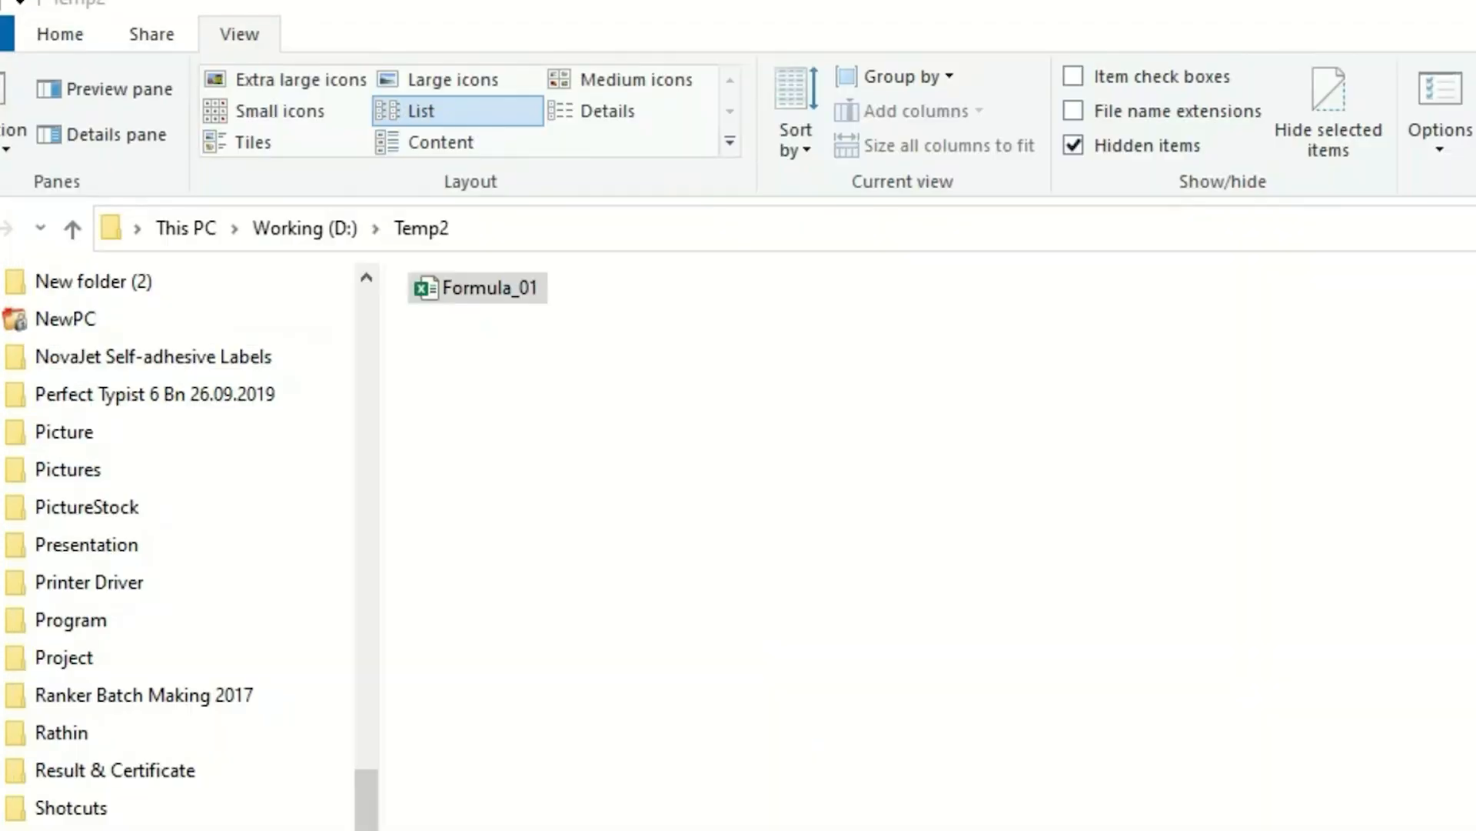
{"action": "left_click", "coordinate": [826, 829]}
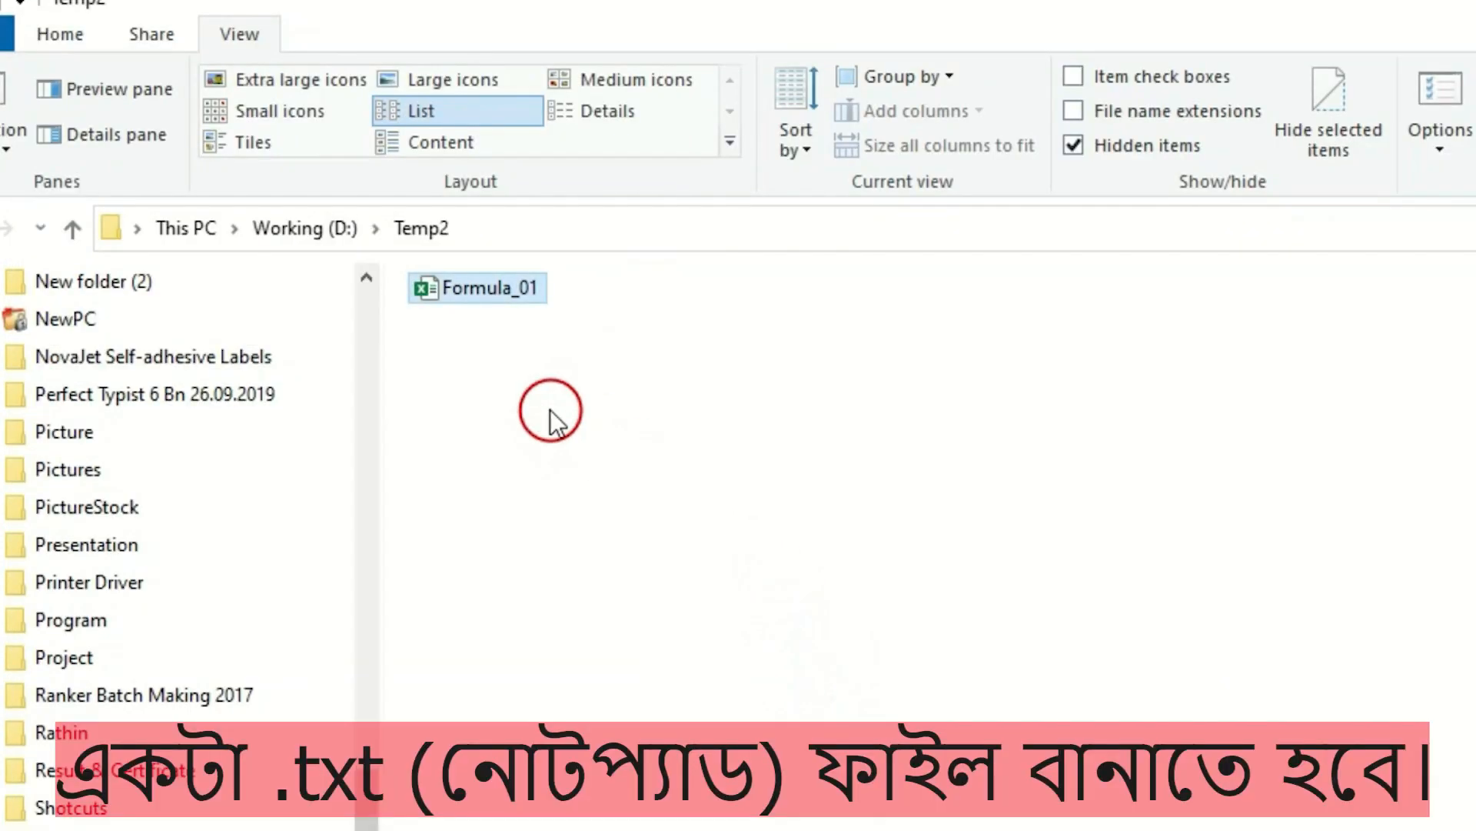
{"action": "left_click", "coordinate": [551, 409]}
{"action": "right_click", "coordinate": [655, 406]}
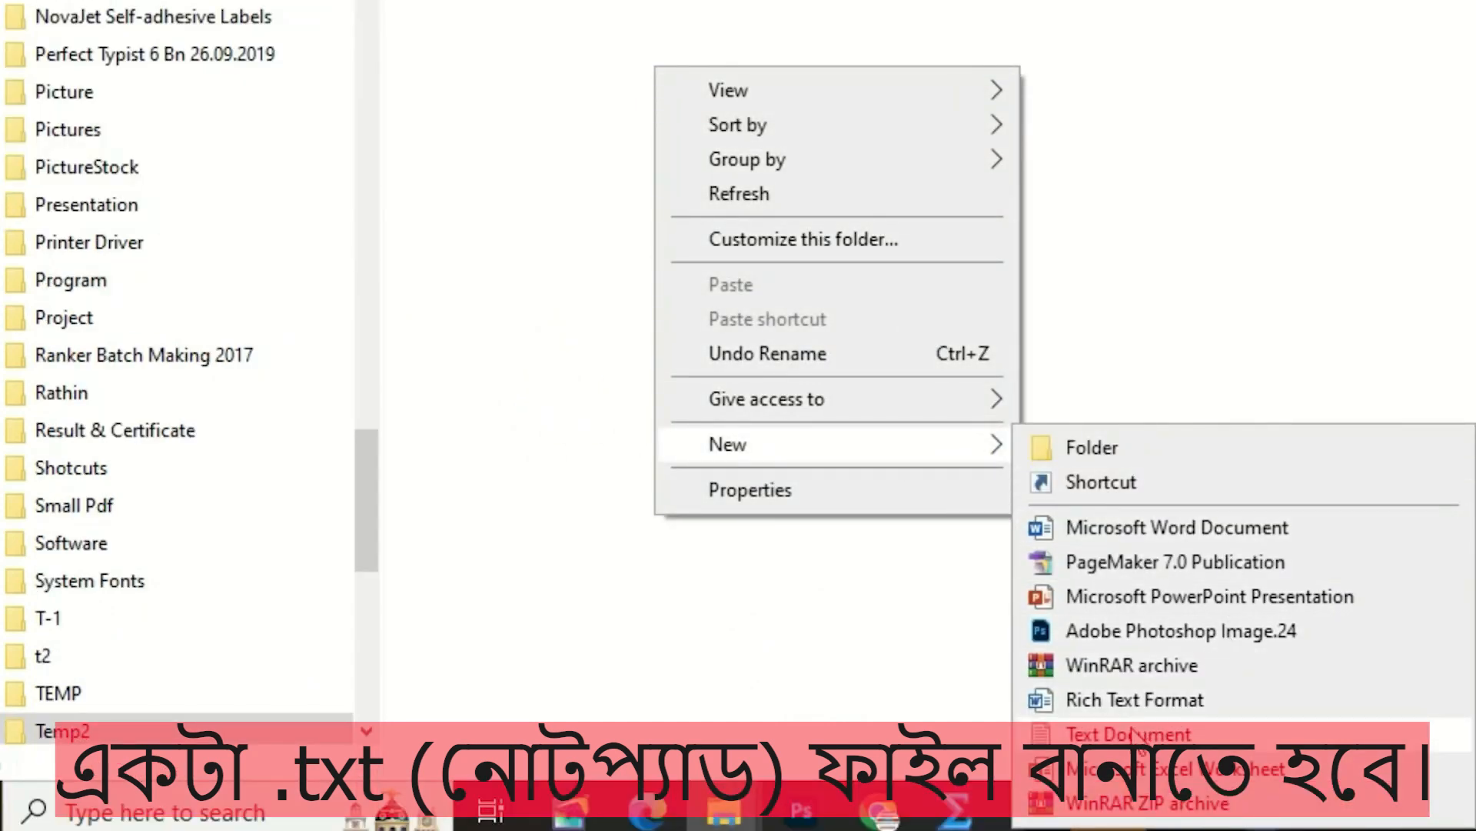
{"action": "left_click", "coordinate": [1135, 734]}
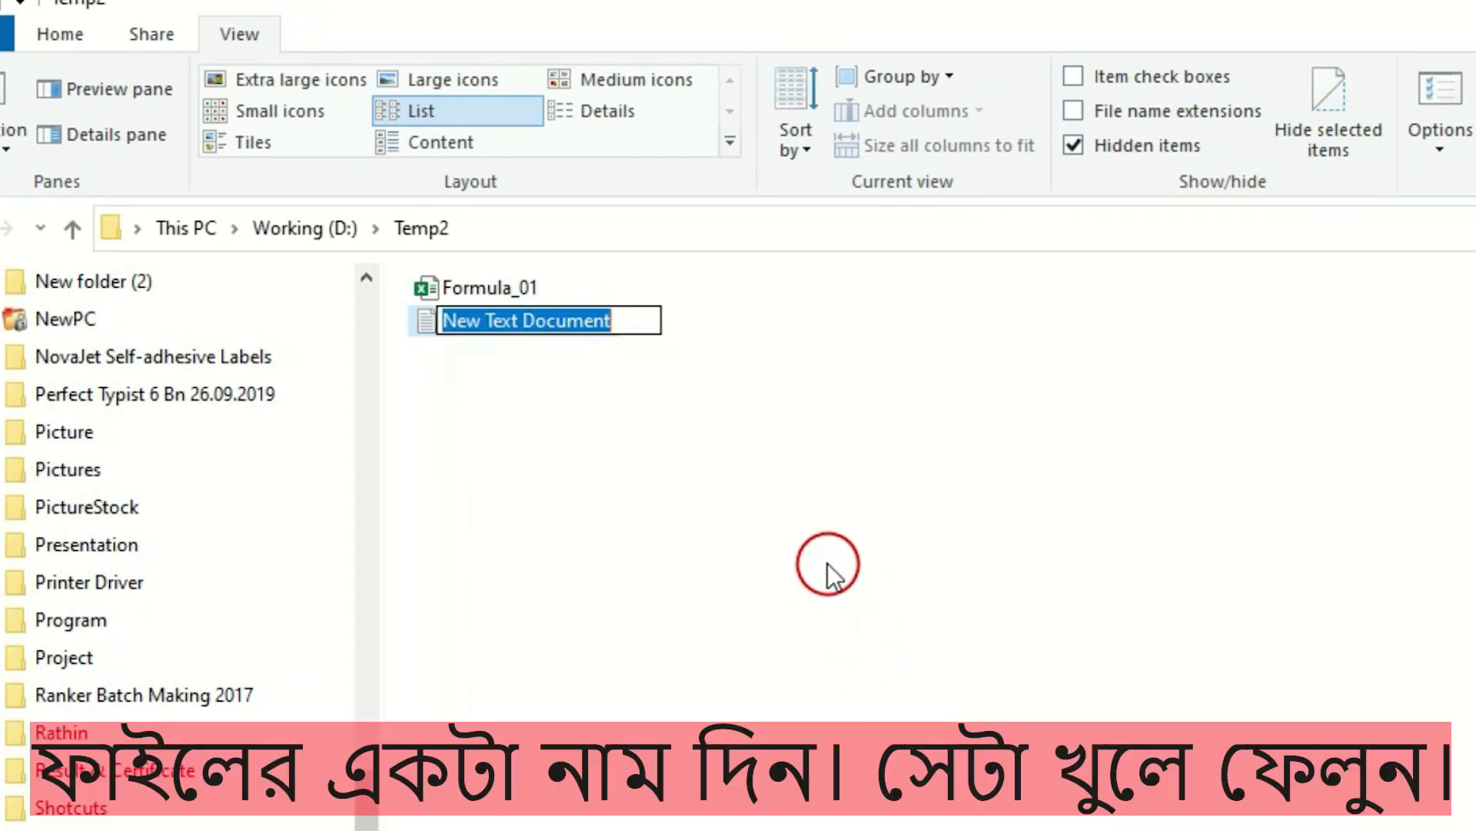
{"action": "type", "text": "a1"}
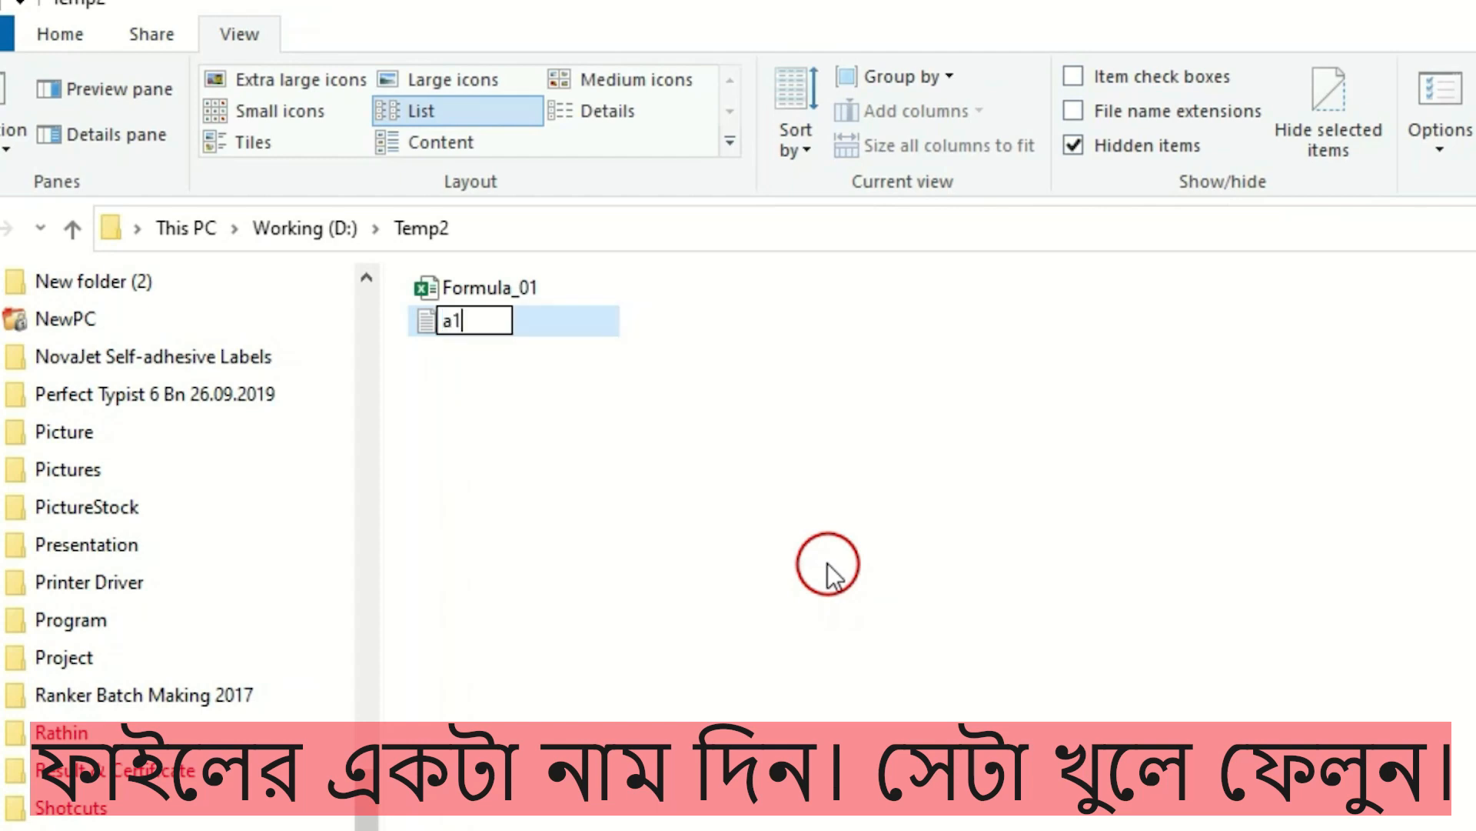
{"action": "key", "text": "Return"}
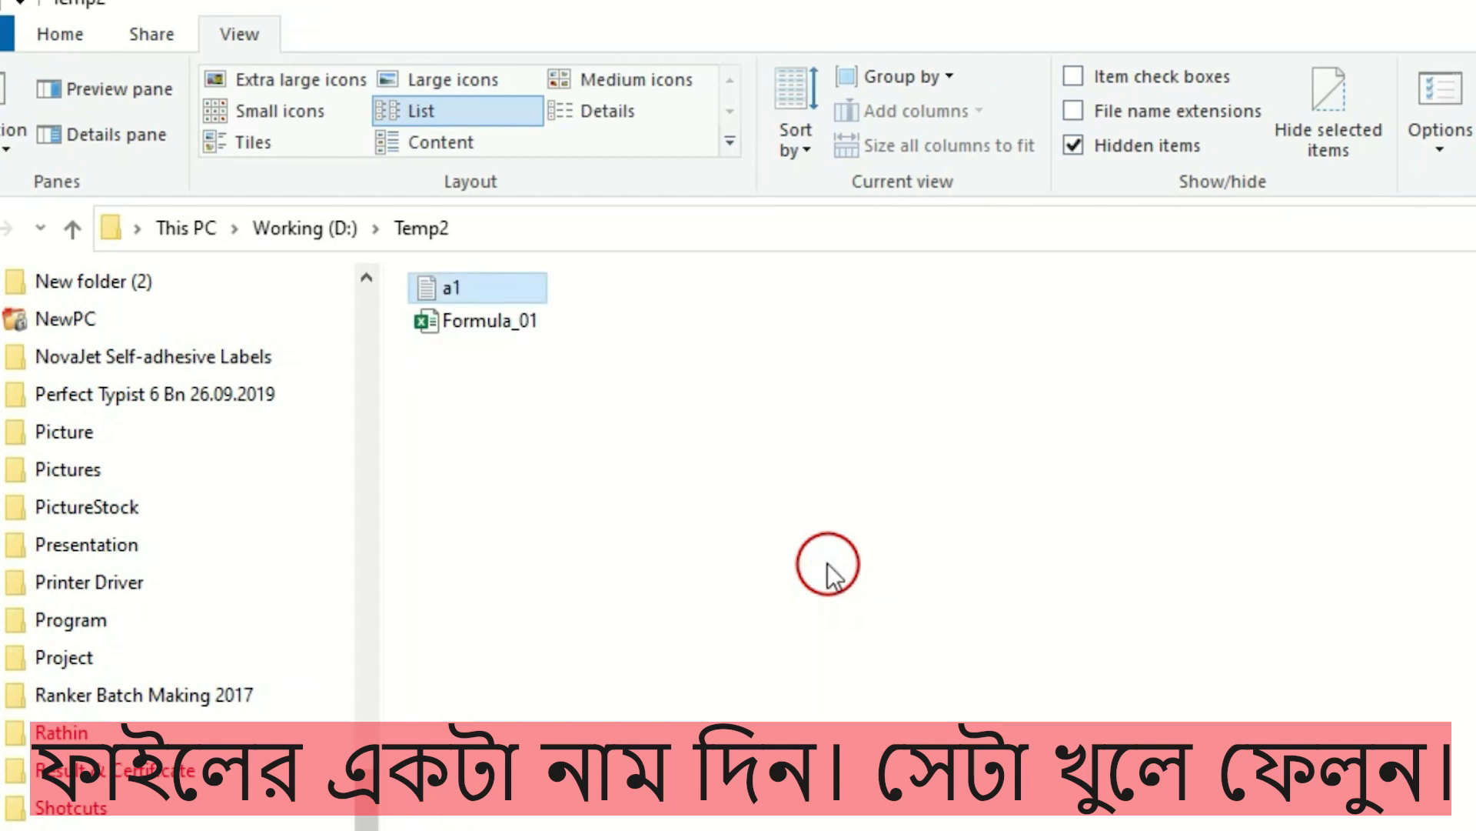
Open the a1 text file in Notepad and paste the copied md commands into it.
{"action": "key", "text": "Return"}
{"action": "key", "text": "ctrl+v"}
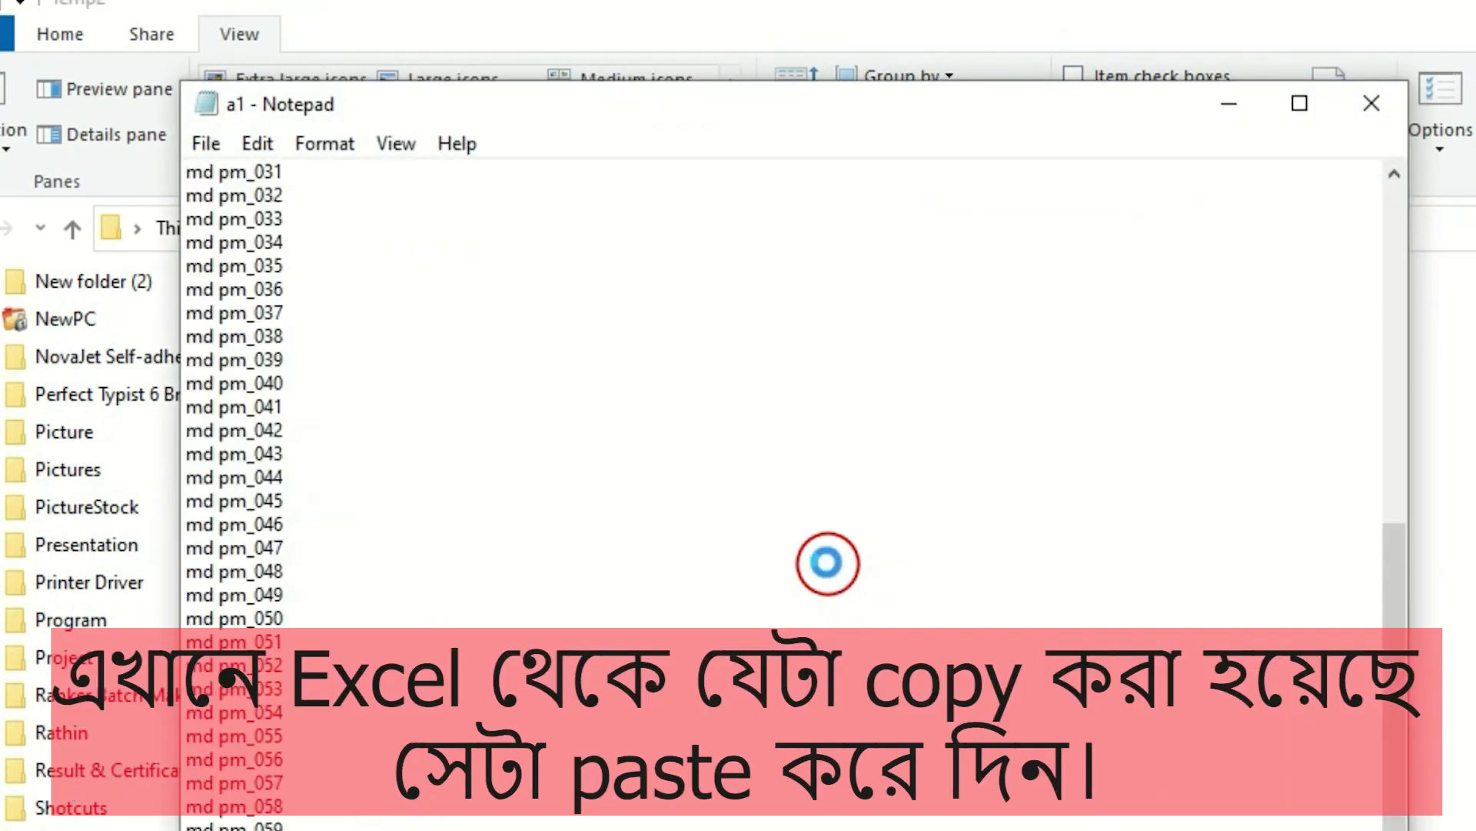
{"action": "scroll", "coordinate": [484, 504], "scroll_direction": "up", "scroll_amount": 10}
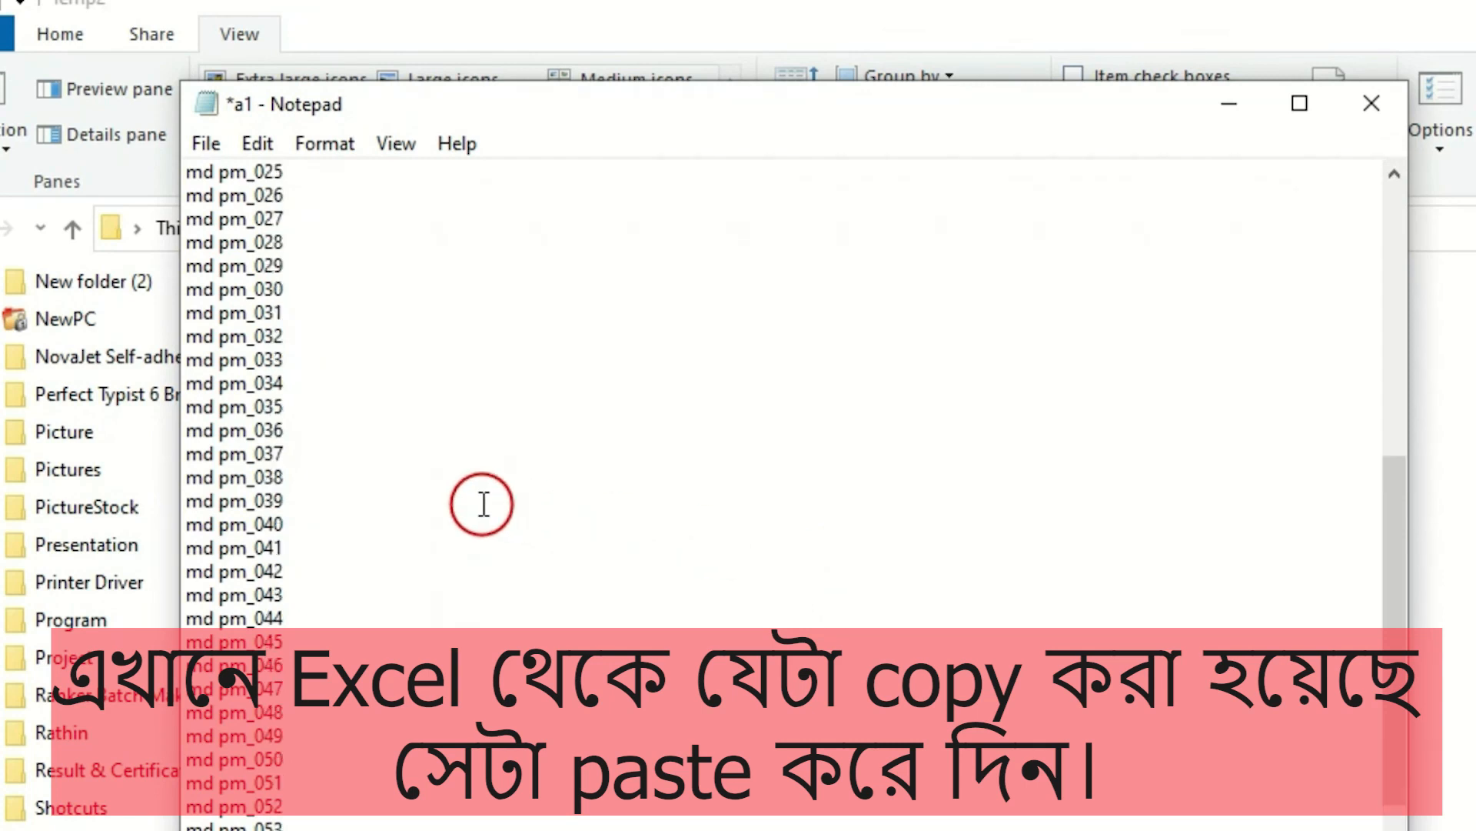
{"action": "scroll", "coordinate": [483, 504], "scroll_direction": "down", "scroll_amount": 10}
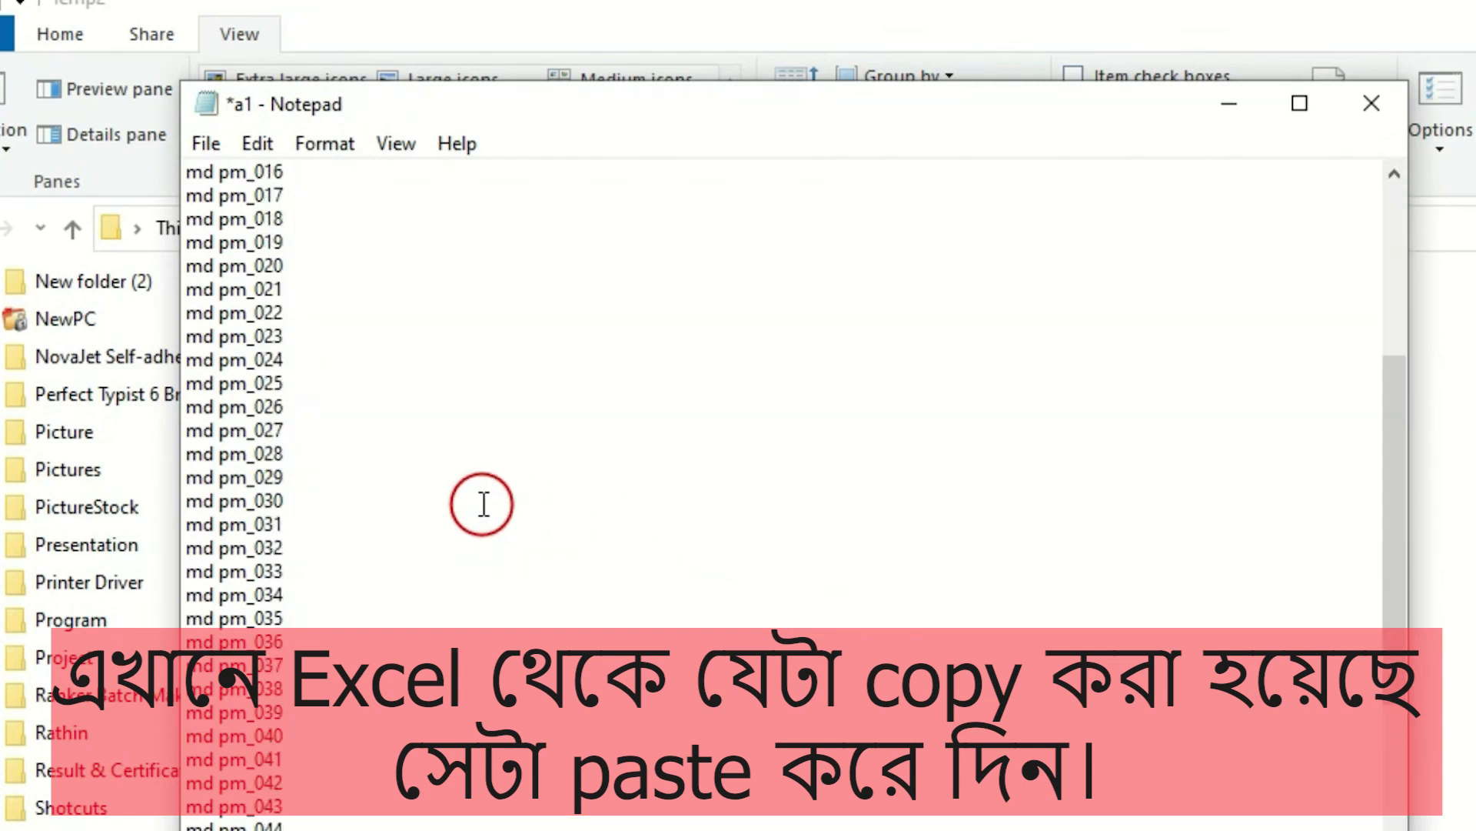
Save the md commands as a batch file named a1.bat in the Temp2 folder and close Notepad.
{"action": "left_click", "coordinate": [206, 144]}
{"action": "left_click", "coordinate": [297, 316]}
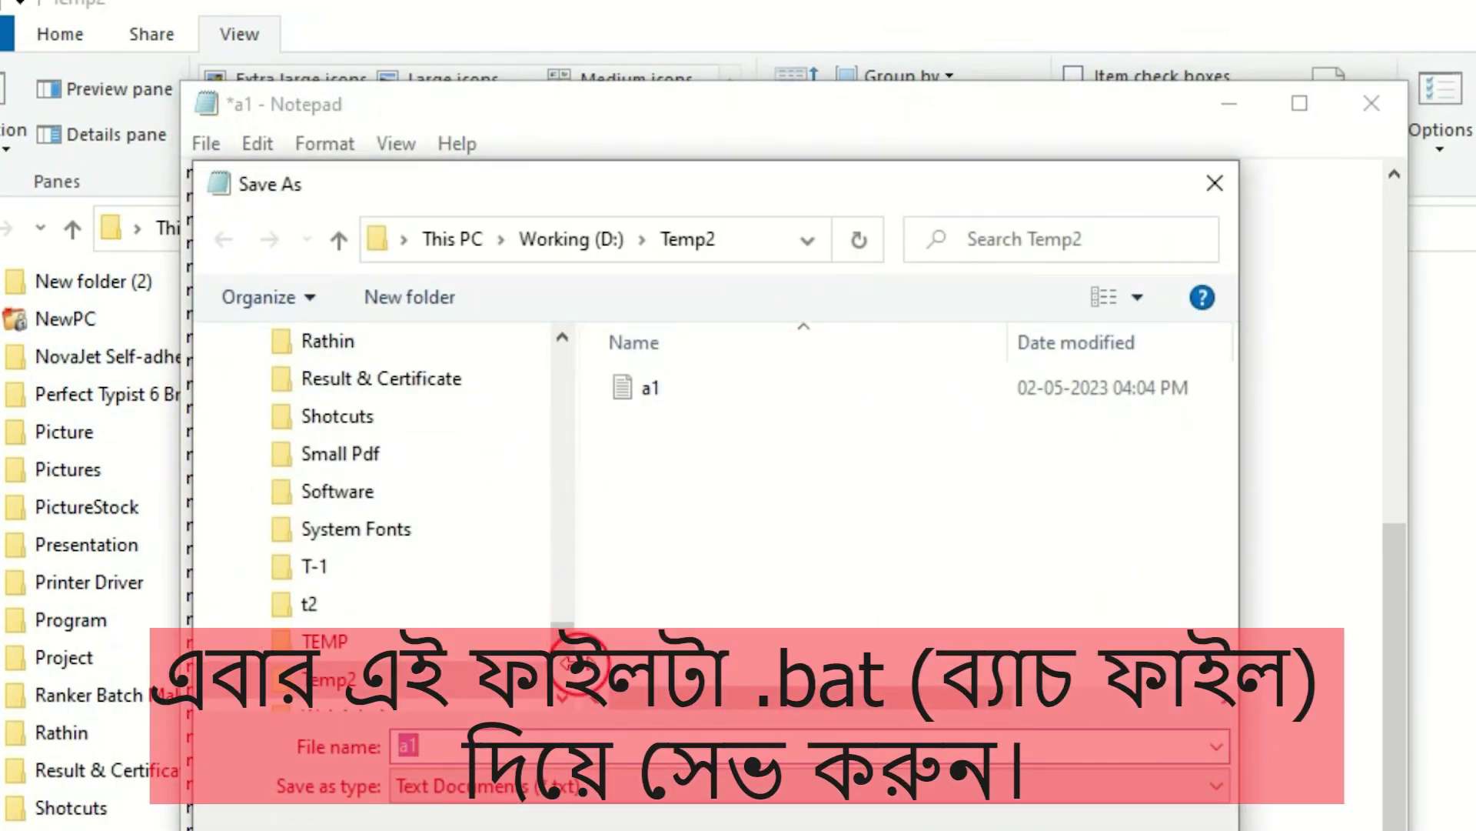
{"action": "type", "text": "a1"}
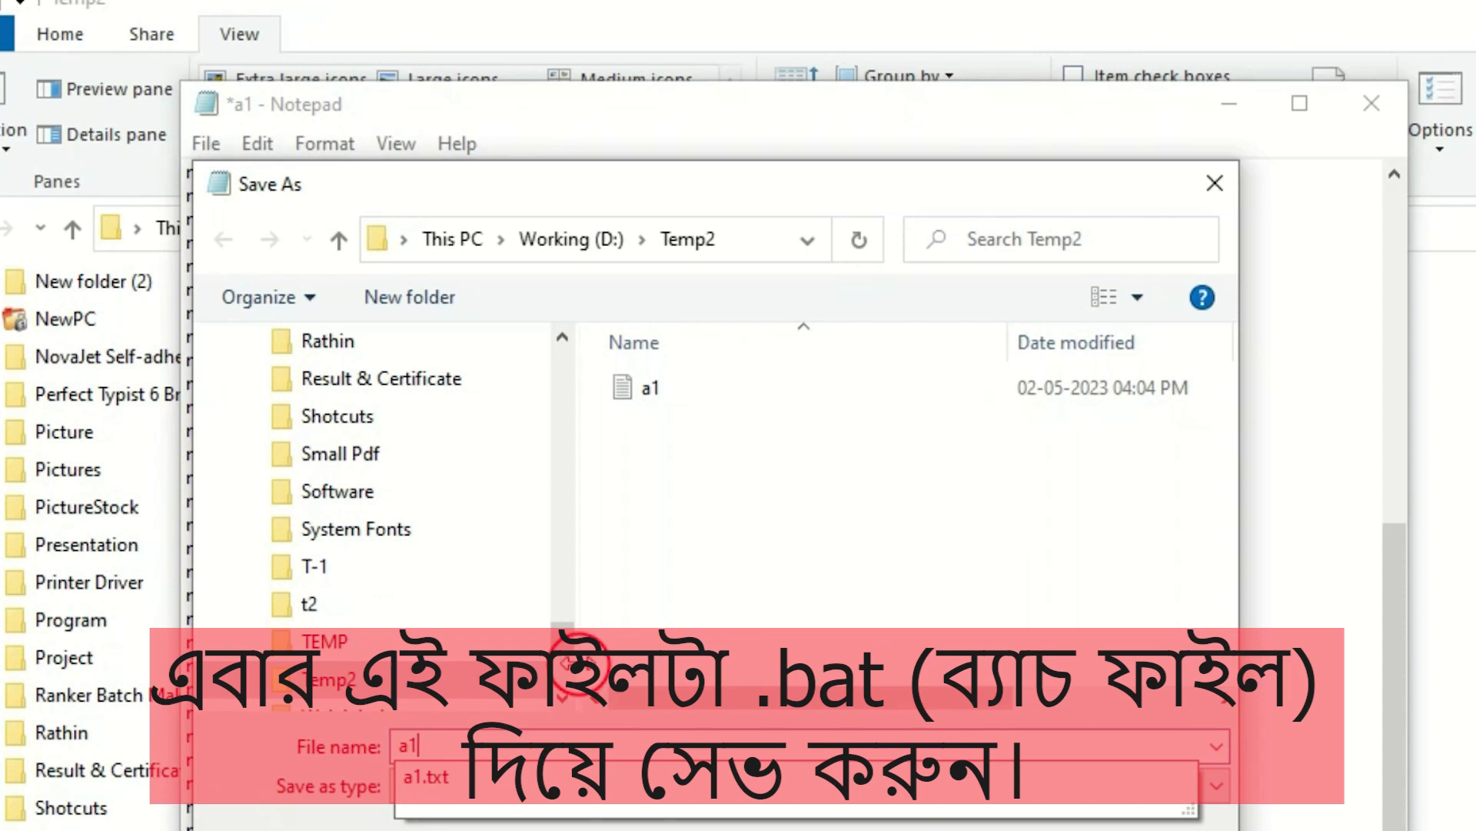
{"action": "type", "text": ".bat"}
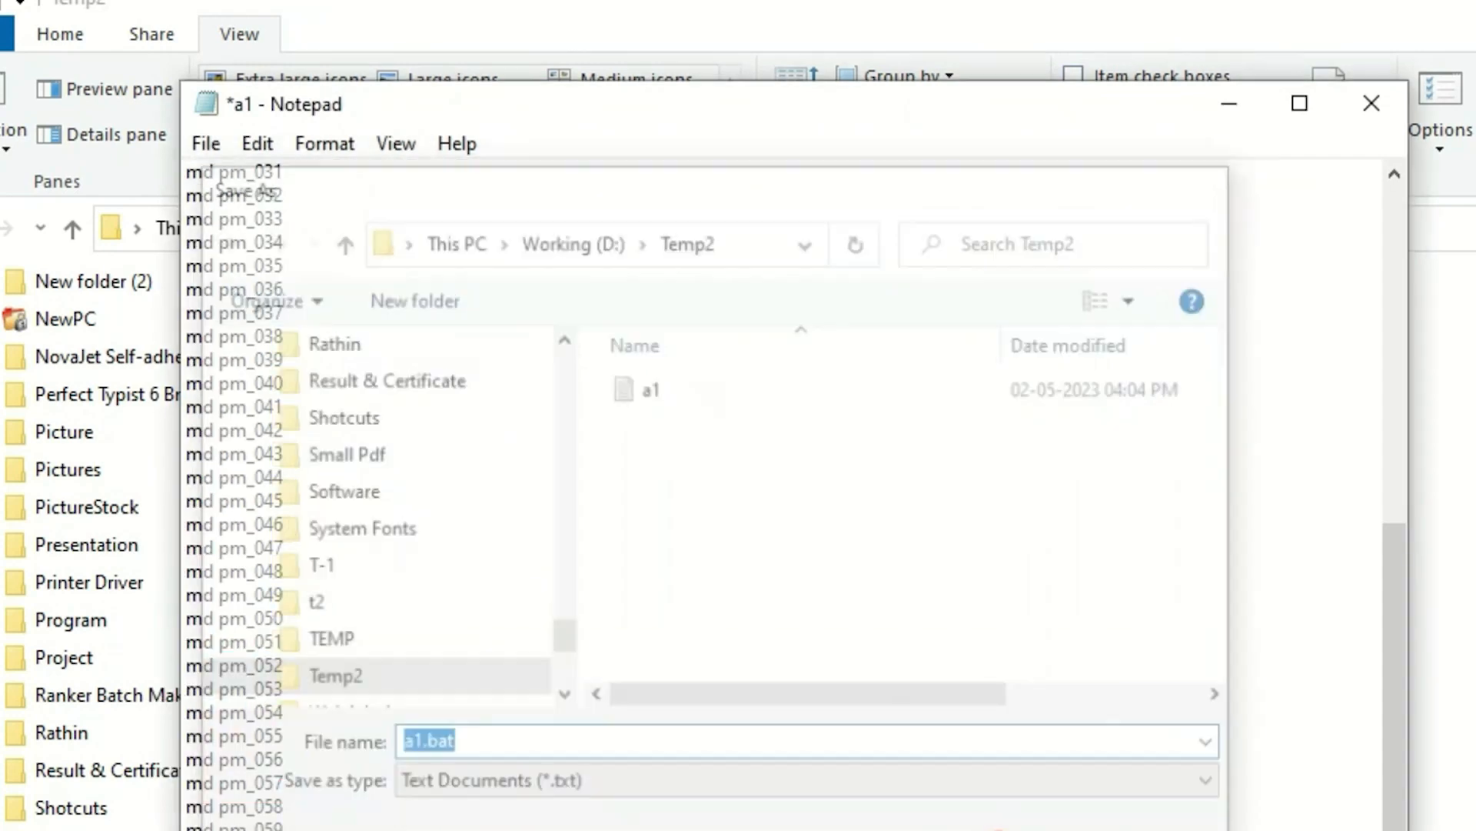
{"action": "left_click", "coordinate": [1000, 827]}
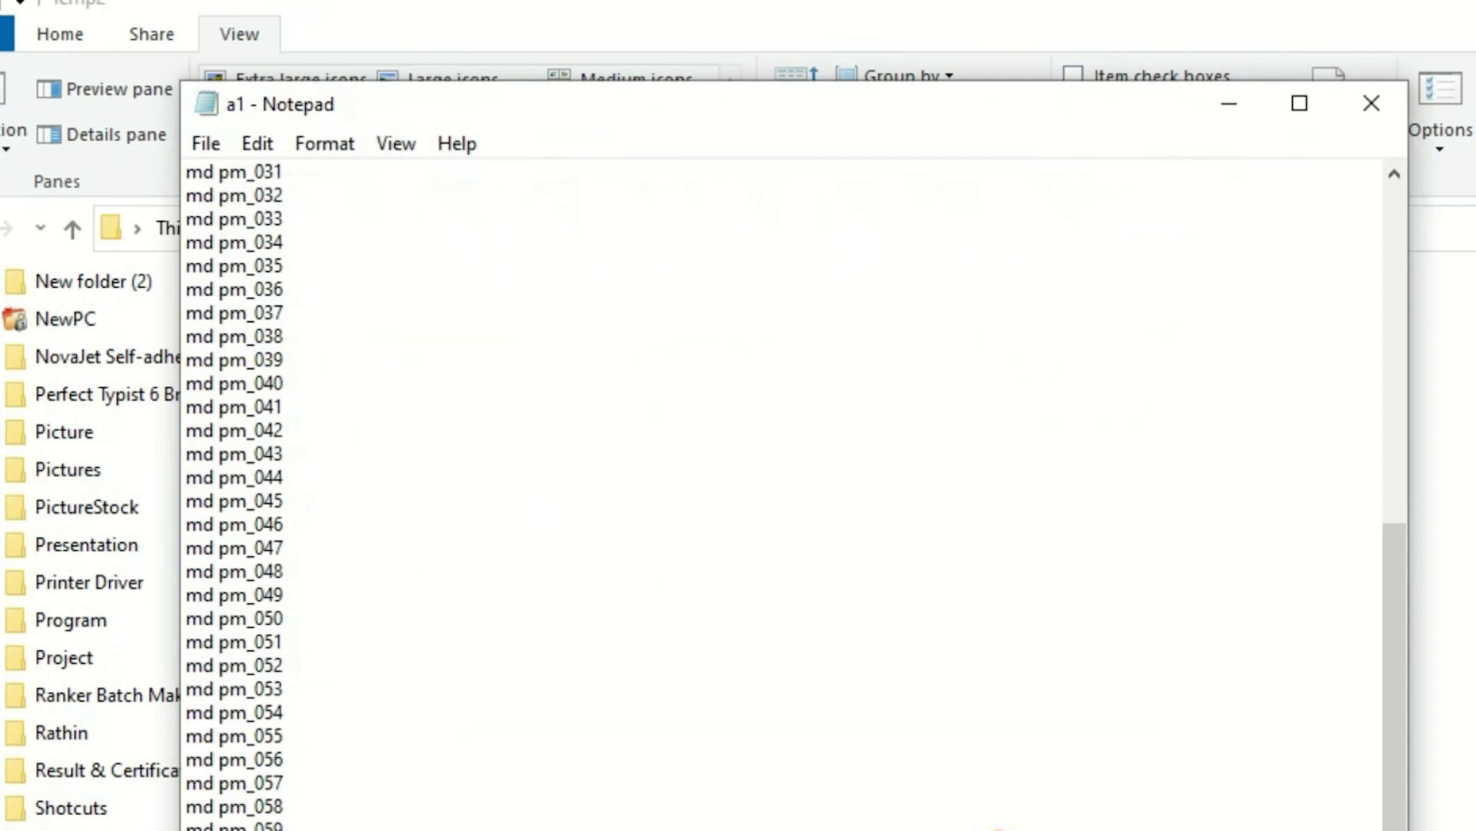
{"action": "left_click", "coordinate": [1382, 103]}
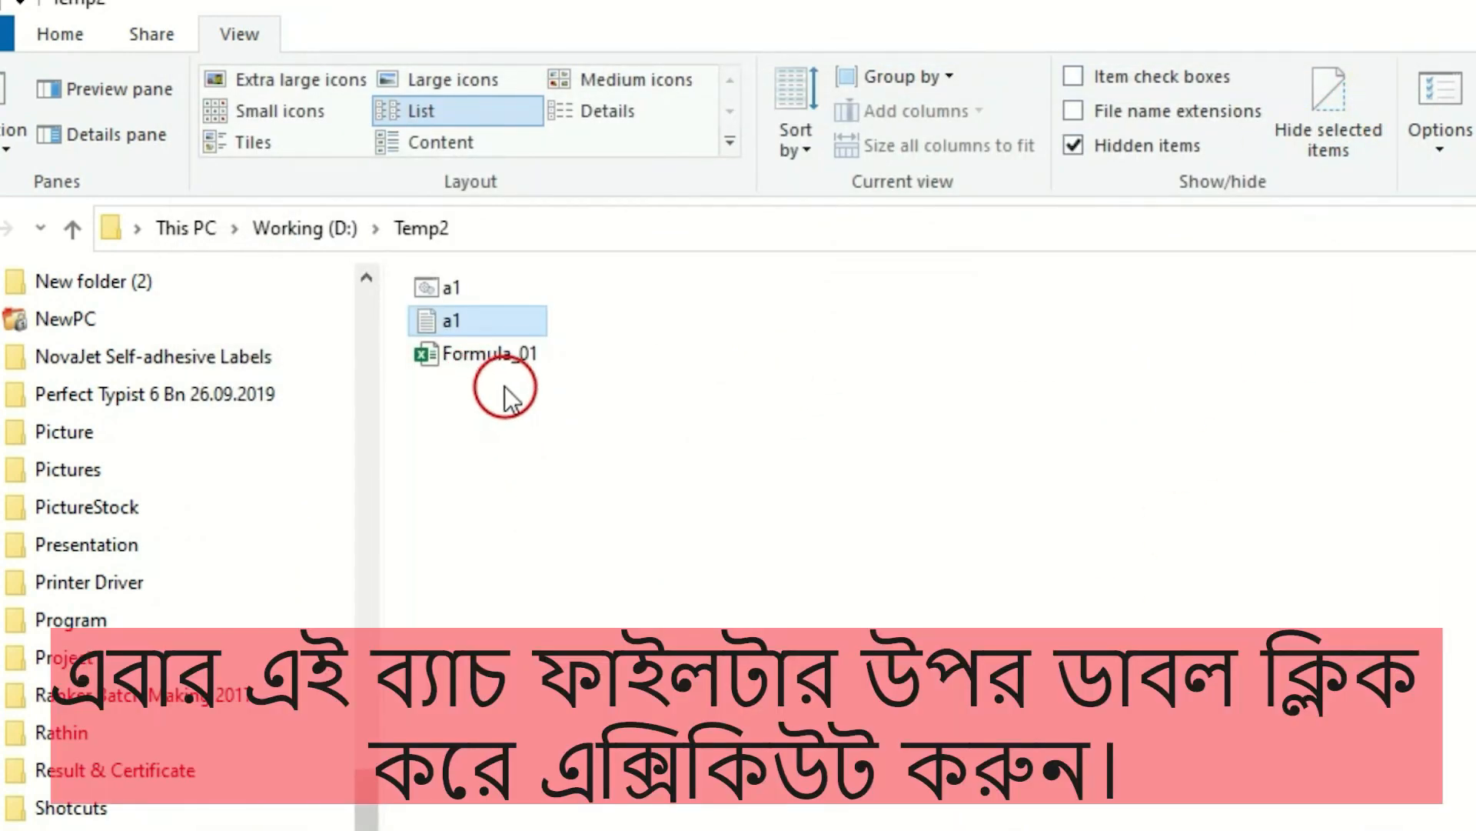
Run the a1 batch file in the Temp2 folder and select the folders pm_001 through pm_060.
{"action": "double_click", "coordinate": [437, 284]}
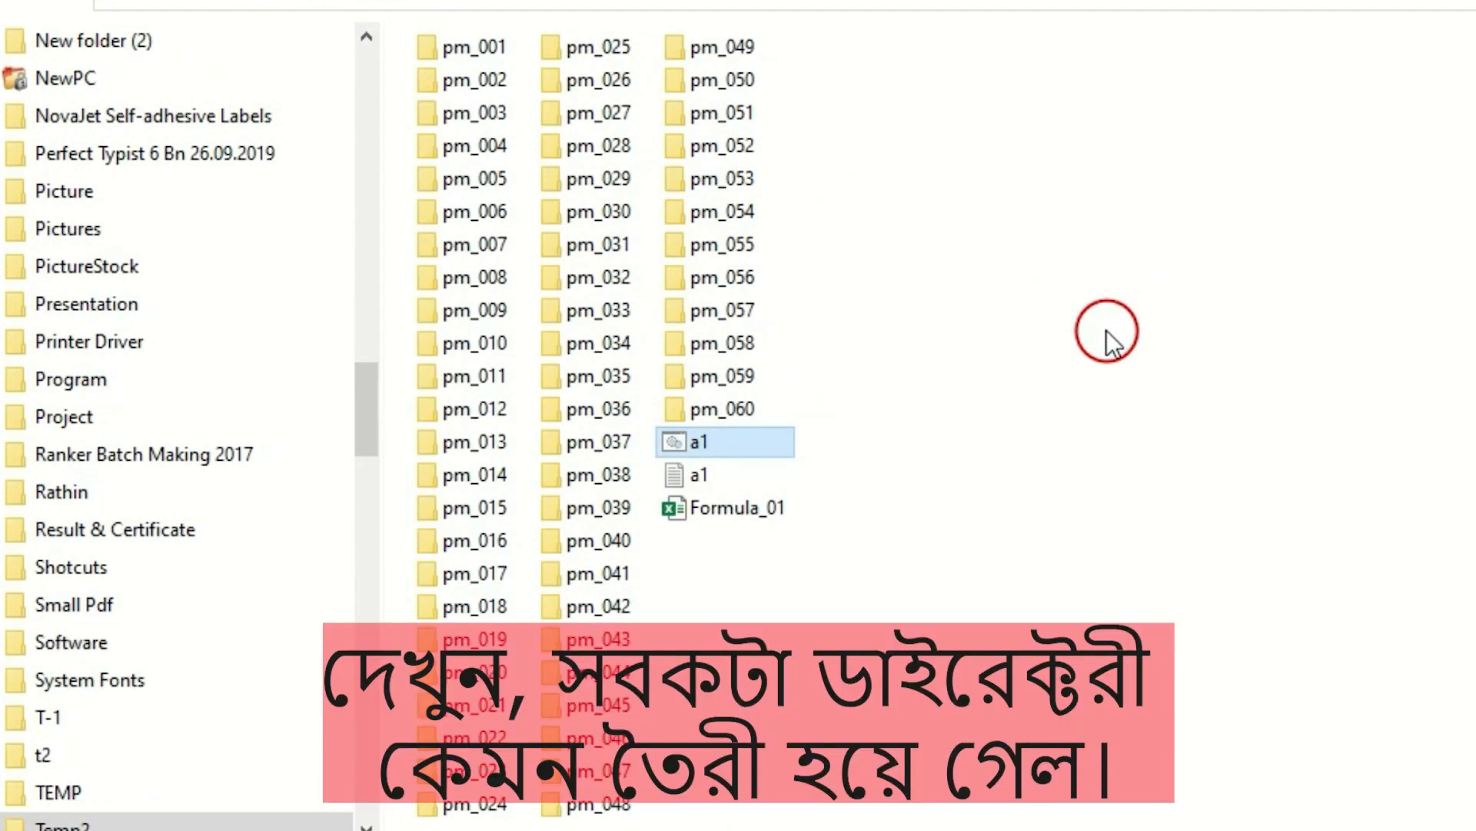
{"action": "left_click", "coordinate": [421, 45]}
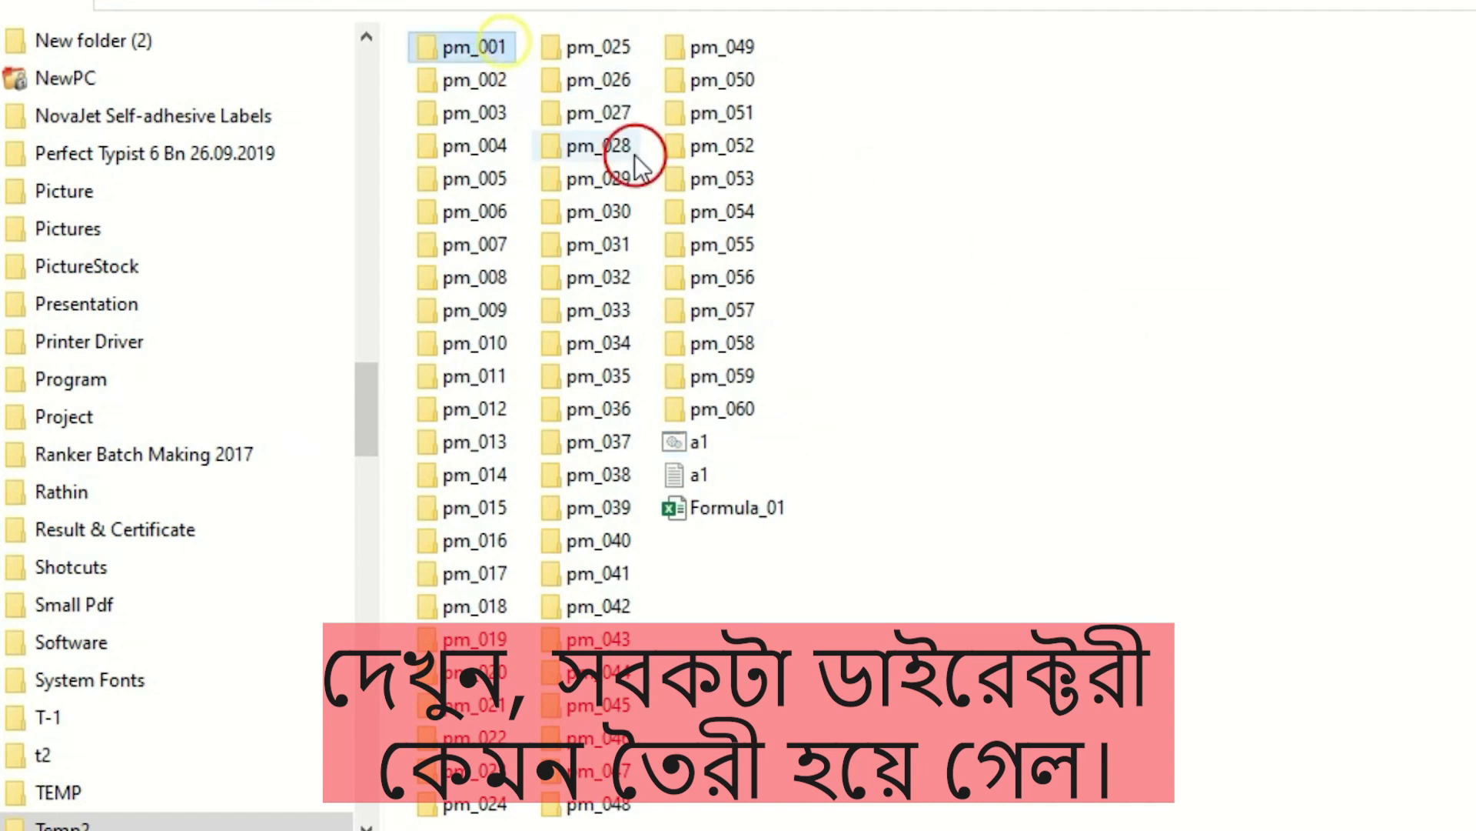
{"action": "left_click", "coordinate": [788, 415], "text": "shift"}
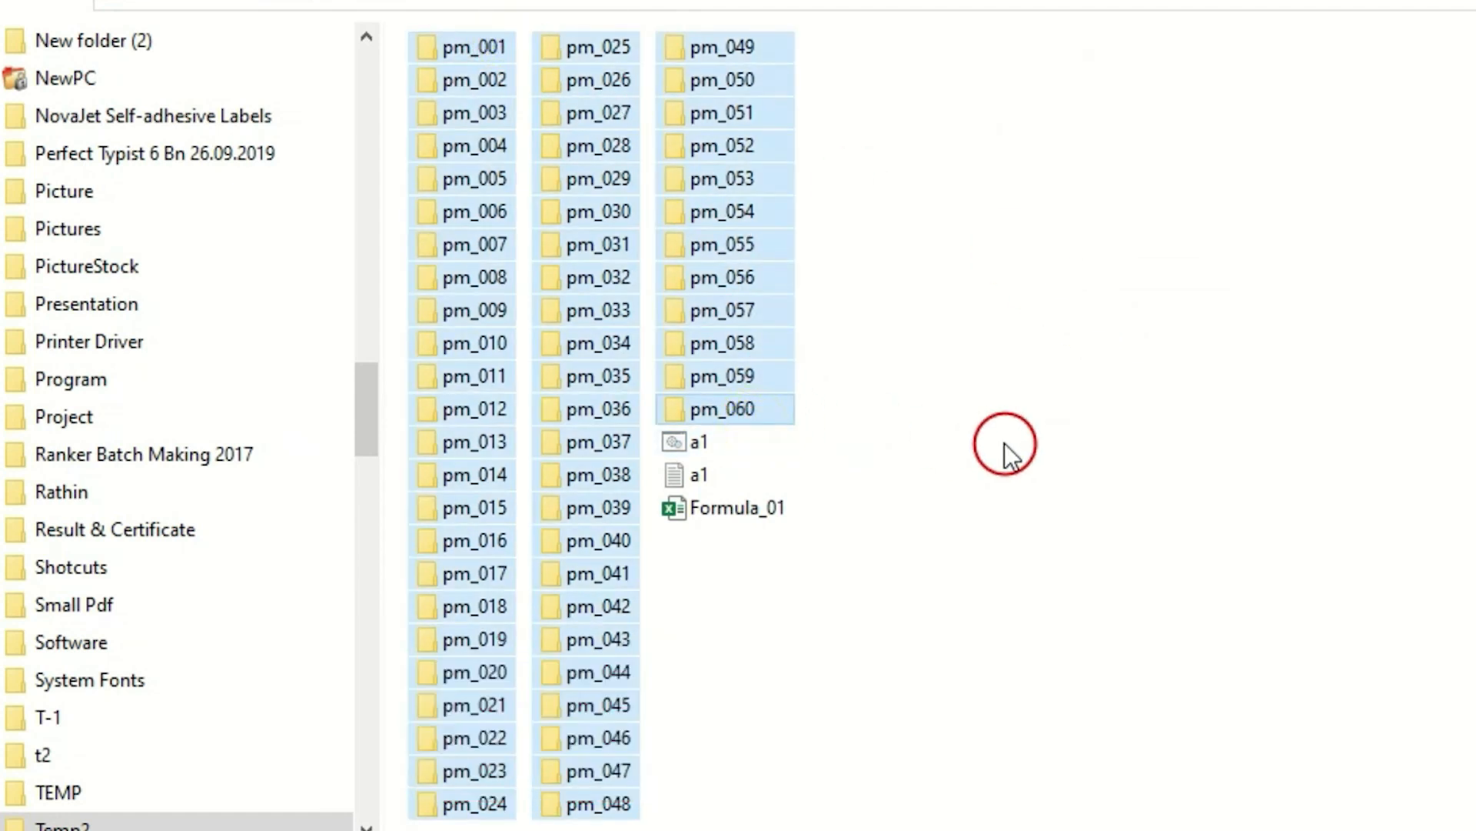